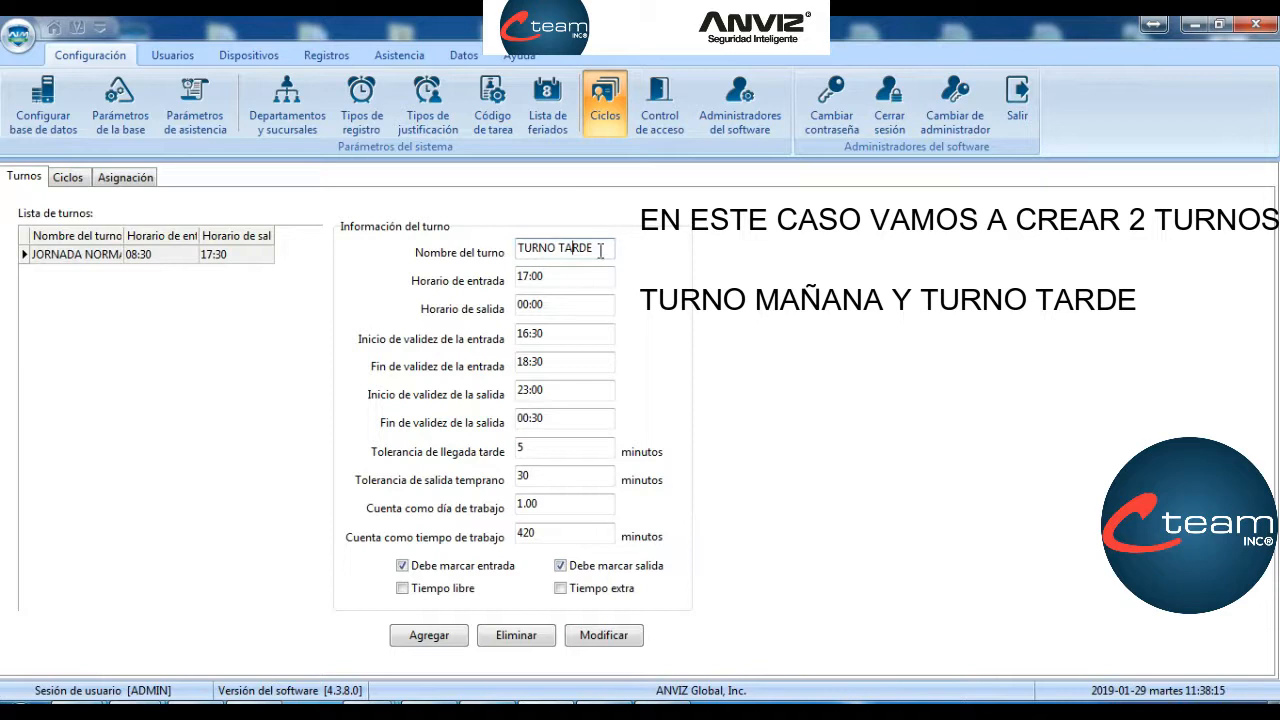
Step: Name the new shift TURNO MAÑANA, with entry time 08:00 and exit time 17:00
key("BackSpace")
key("Tab")
type("08:")
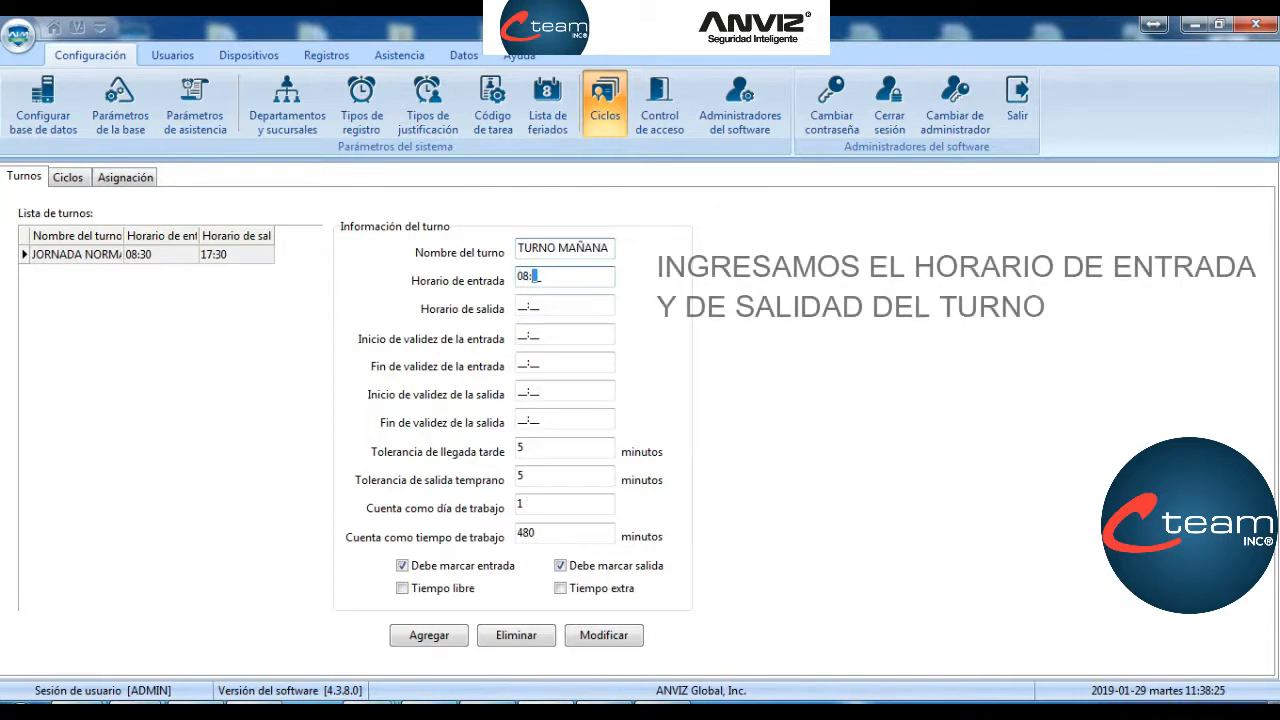
type("00")
key("Tab")
type("17")
key("Tab")
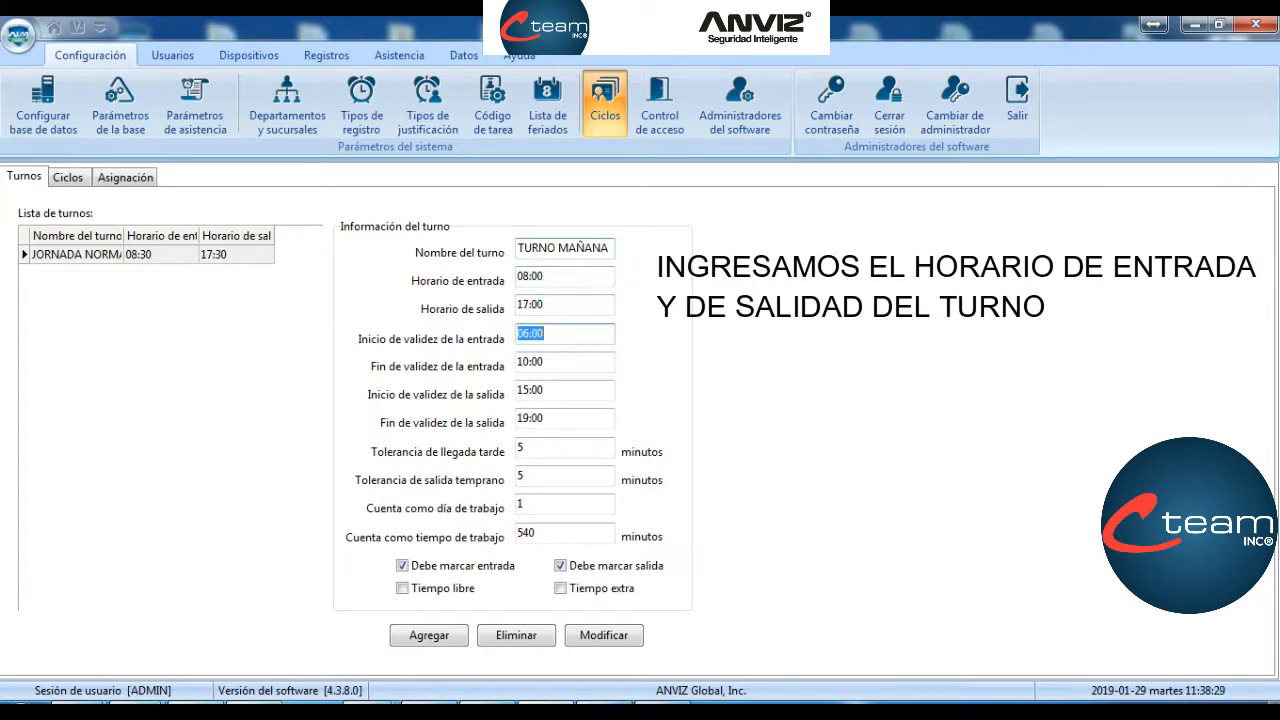
Step: Set the morning shift's entry validity window from 07:30 to 09:30
type("0730")
key("Tab")
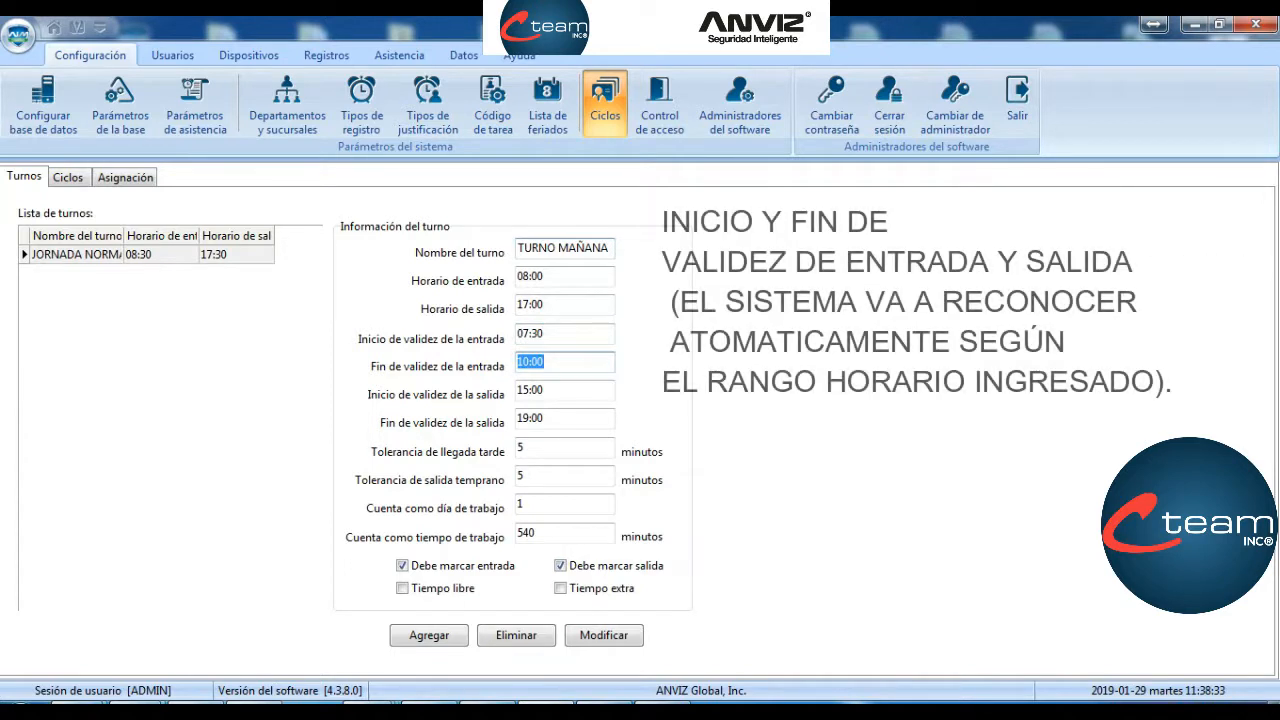
type("09:")
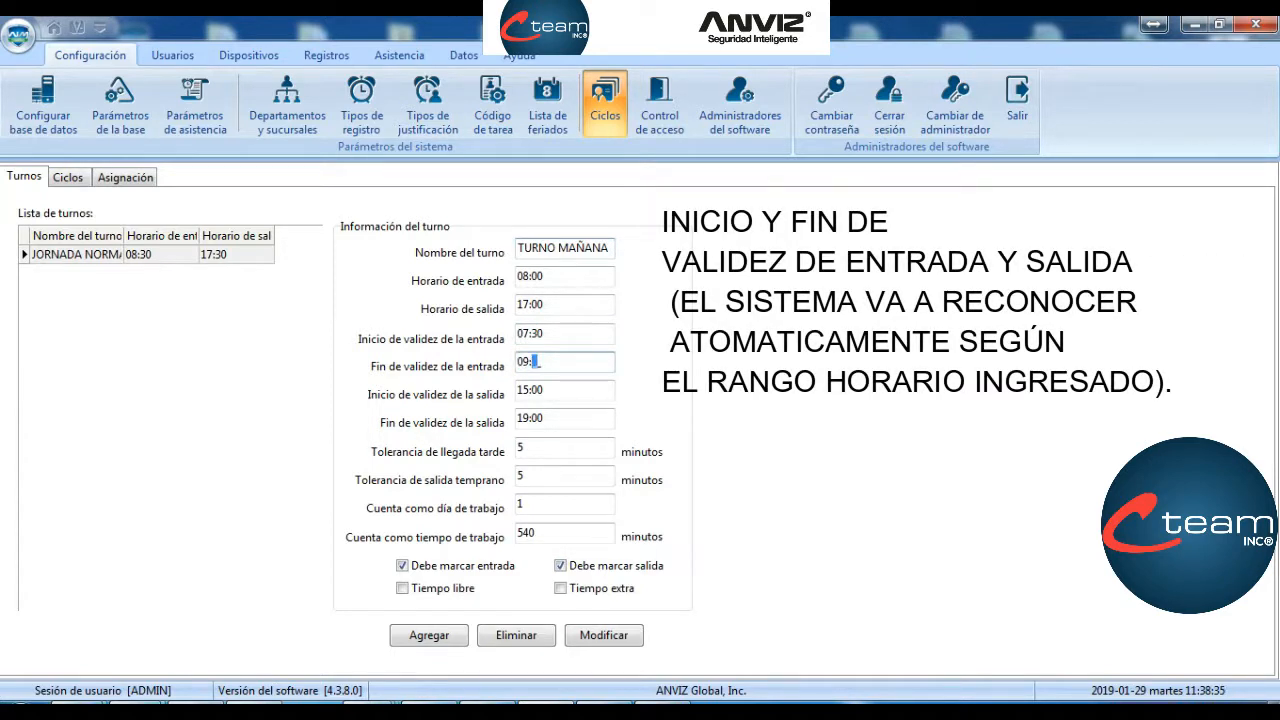
type("30")
key("Tab")
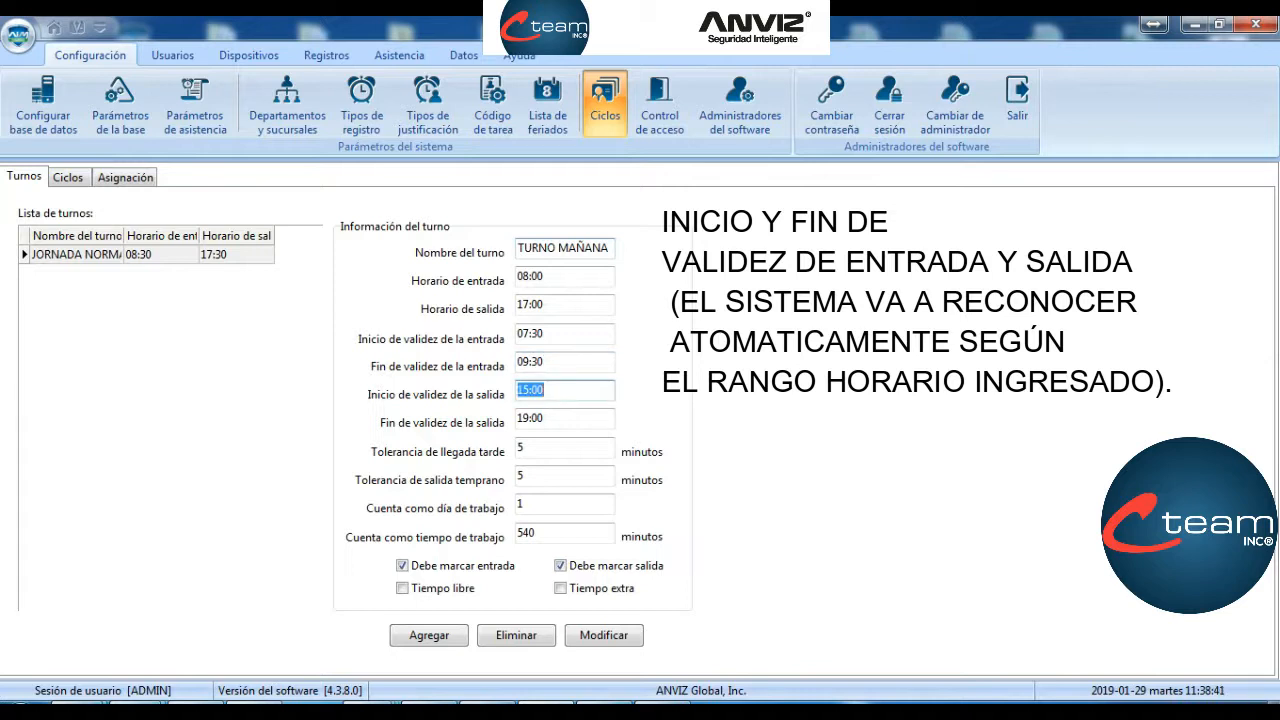
Step: Set the morning shift's exit validity window from 16:00 to 18:30
type("16:")
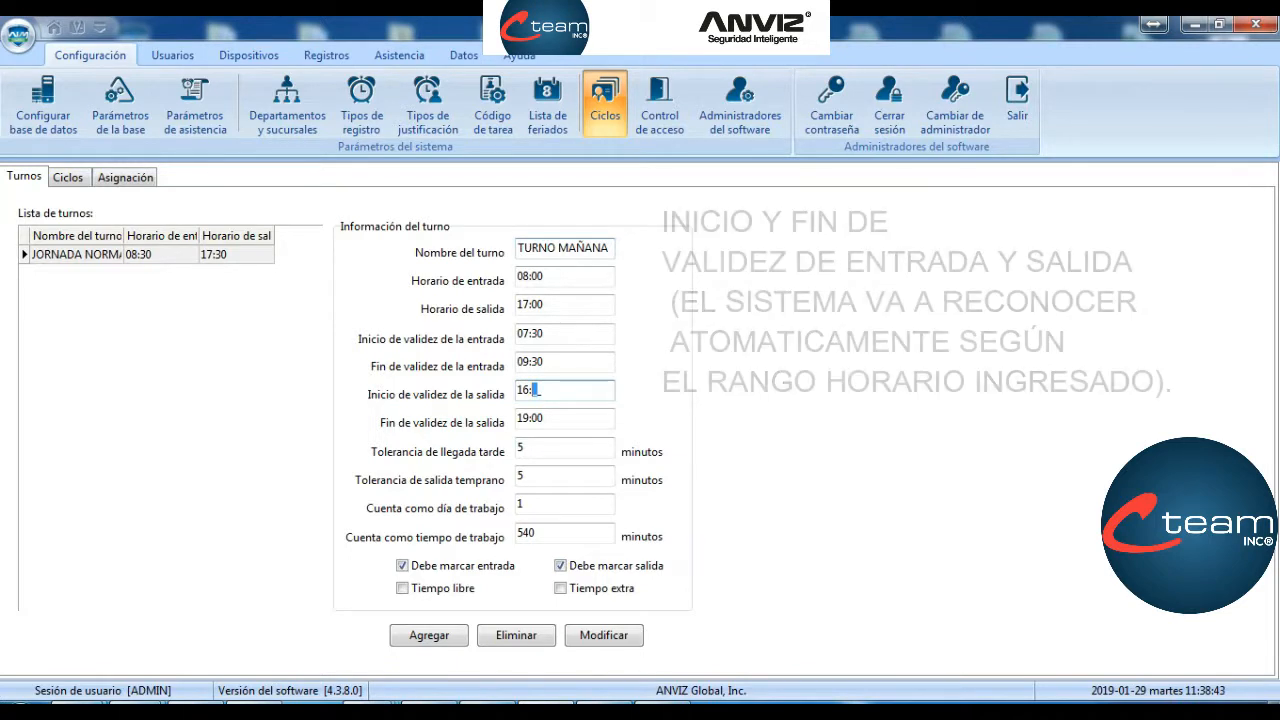
type("00")
key("Tab")
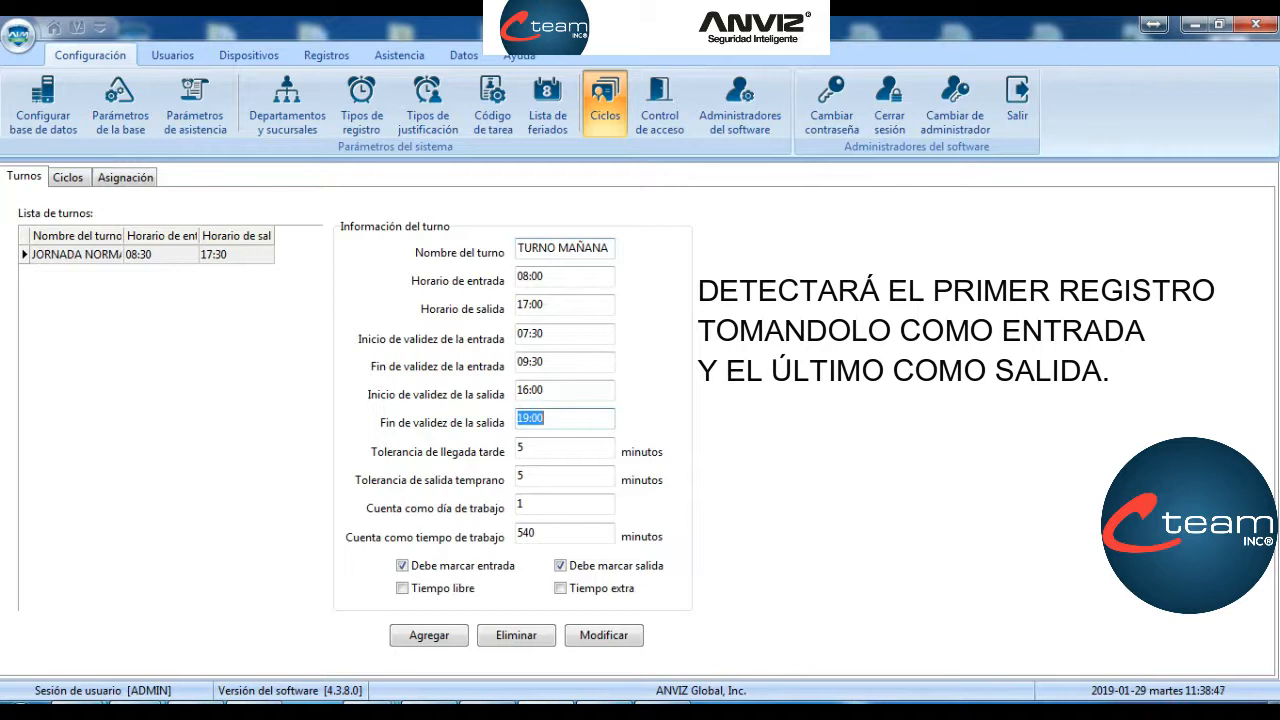
type("18:30")
Step: Set the morning shift's early-departure tolerance to 30 minutes and add it to the shift list
key("Tab")
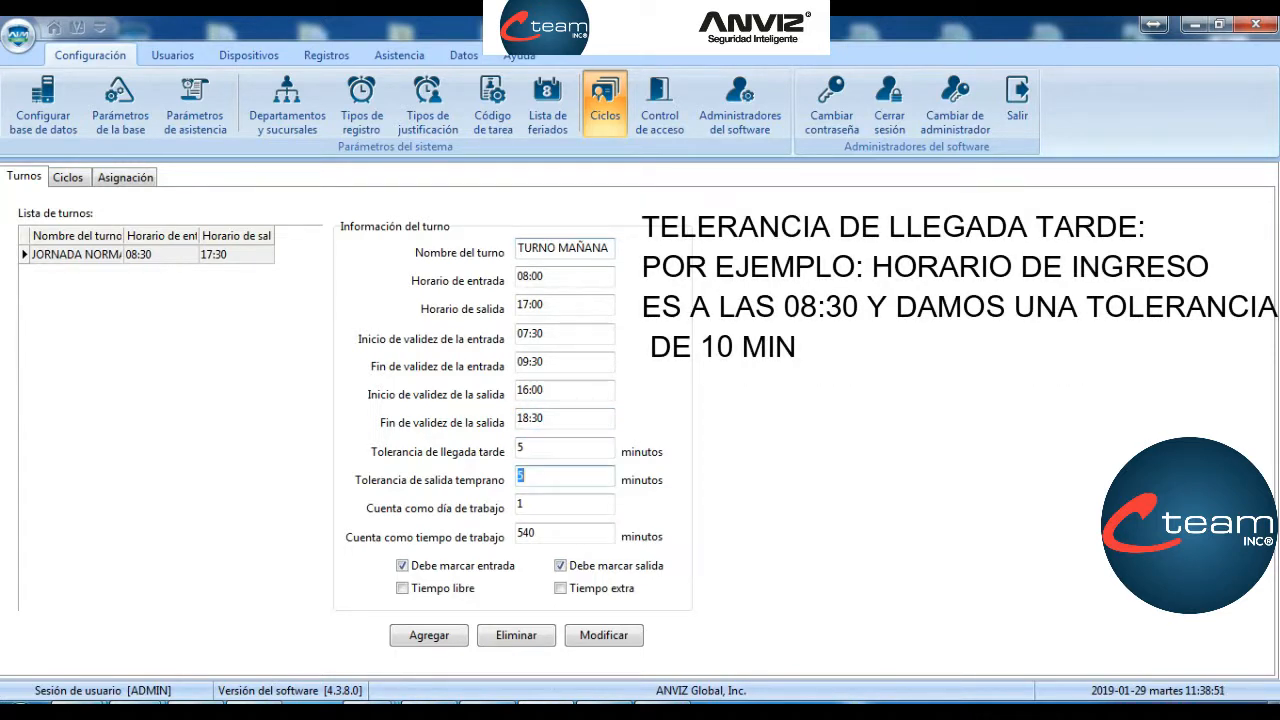
key("Tab")
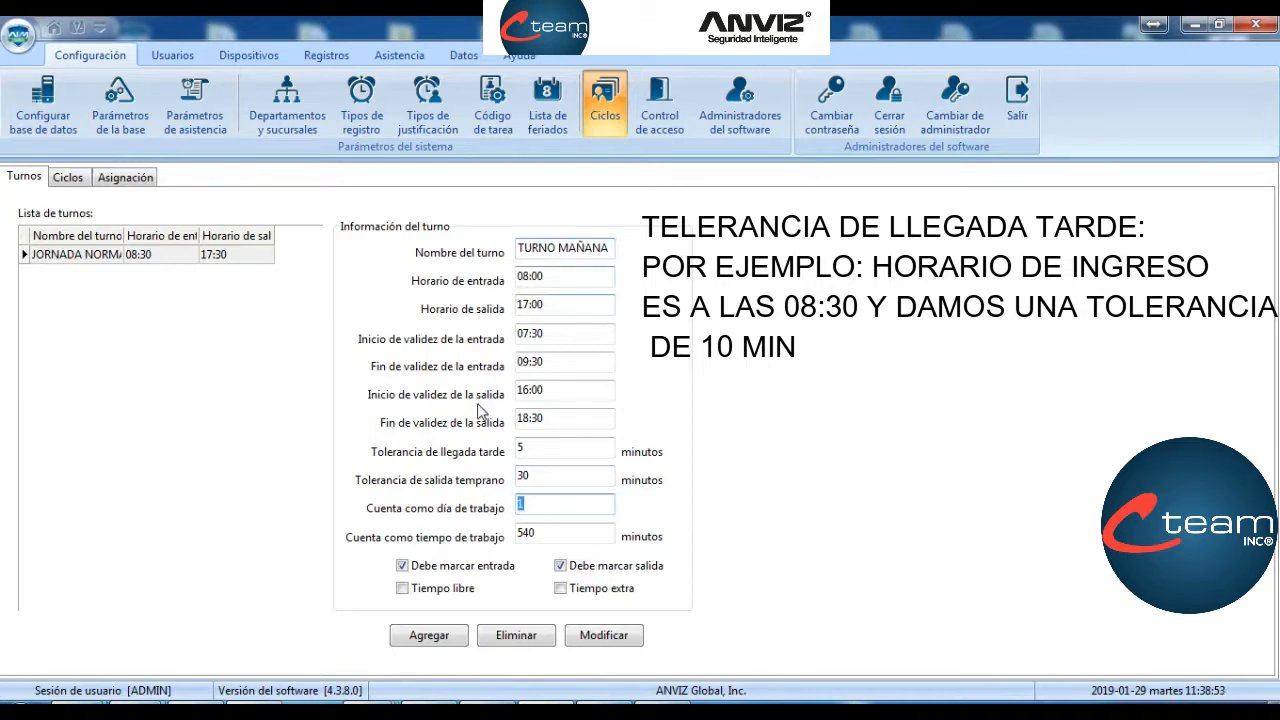
left_click(428, 636)
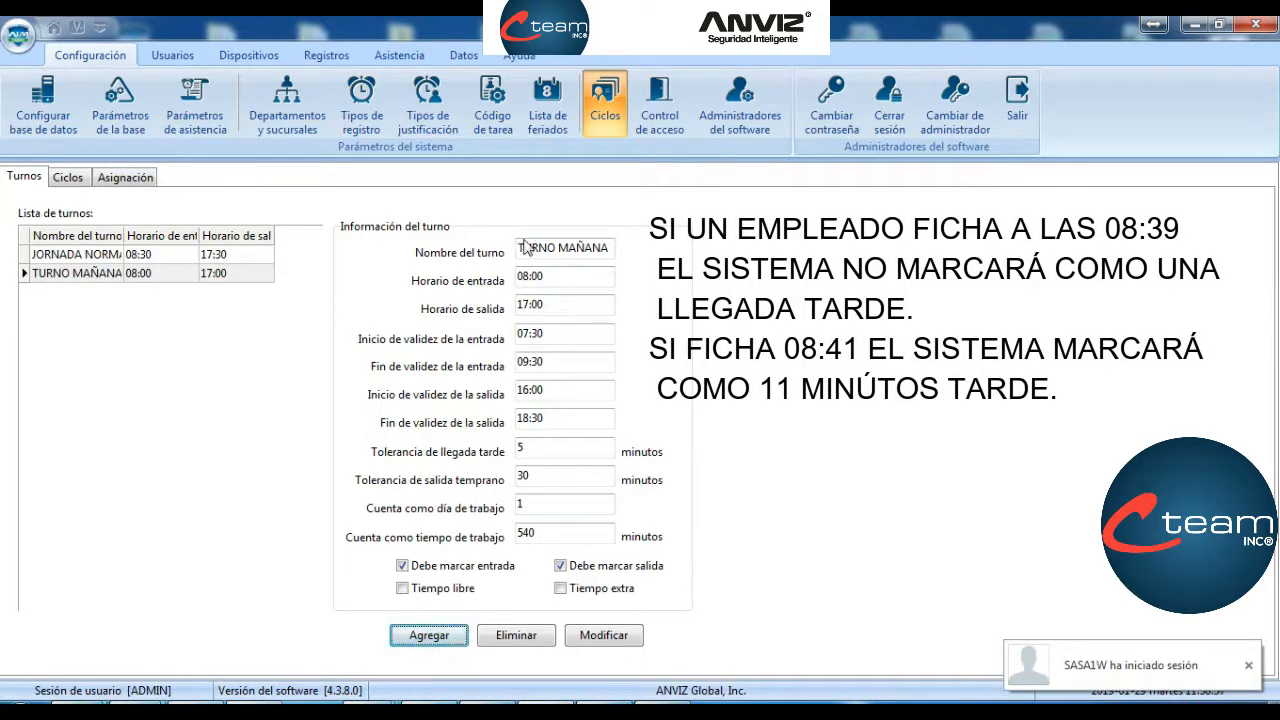
Step: Enter a second shift named TURNO TARDE with entry time 17:00 and exit time 00:00
left_click_drag(557, 247, 623, 249)
key("BackSpace")
type("TARDE")
key("Tab")
type("17:00")
key("Tab")
type("00:00")
key("Tab")
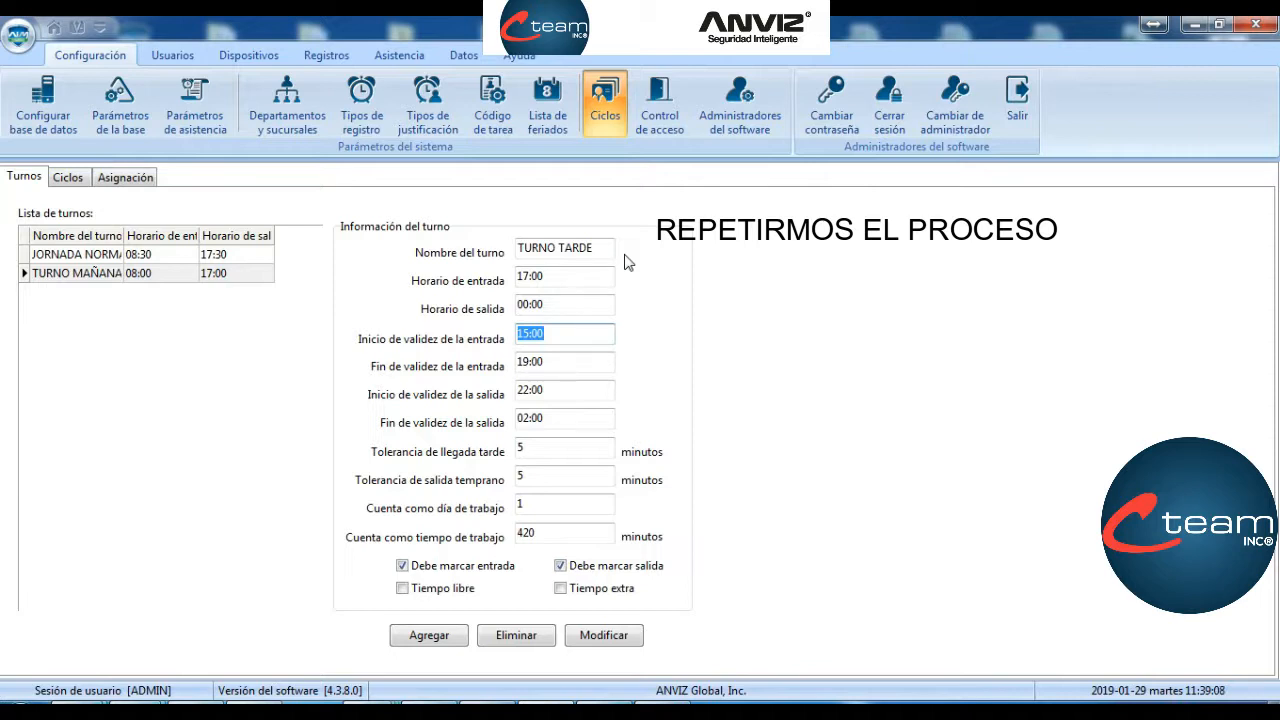
Step: Set the afternoon shift's entry validity window from 16:00 to 18:00
type("16:00")
key("Tab")
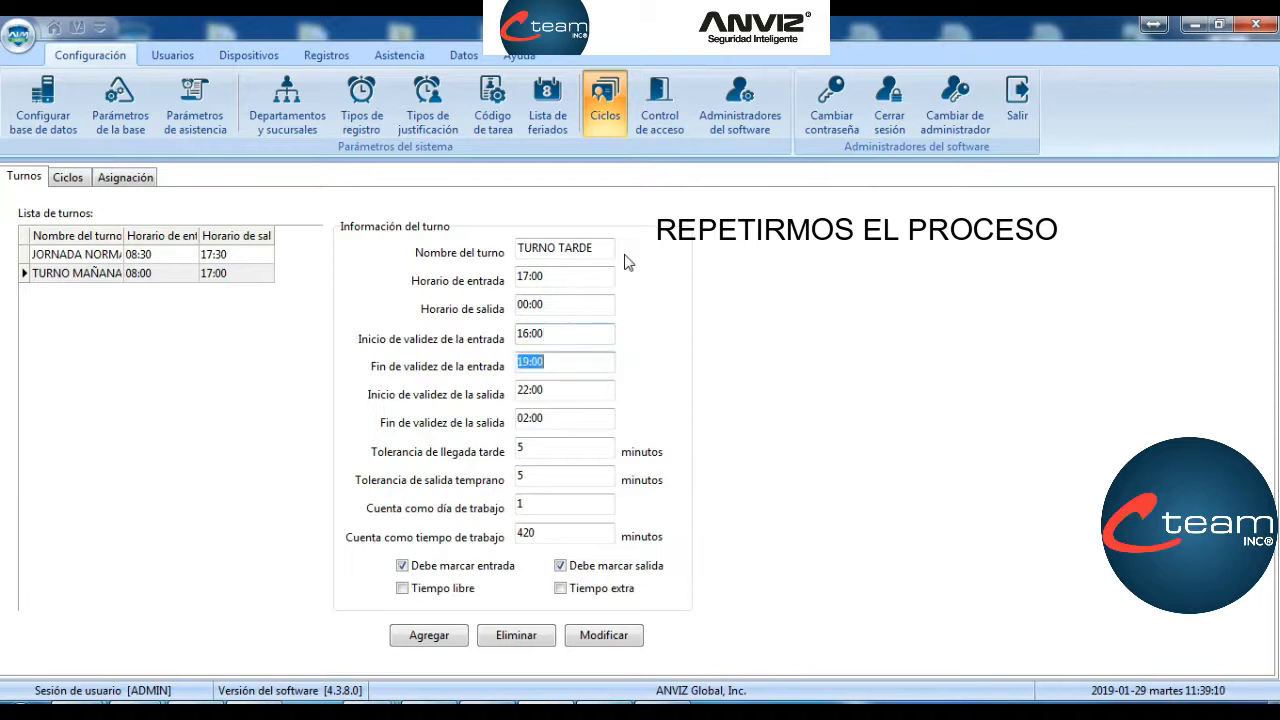
type("18:00")
key("Tab")
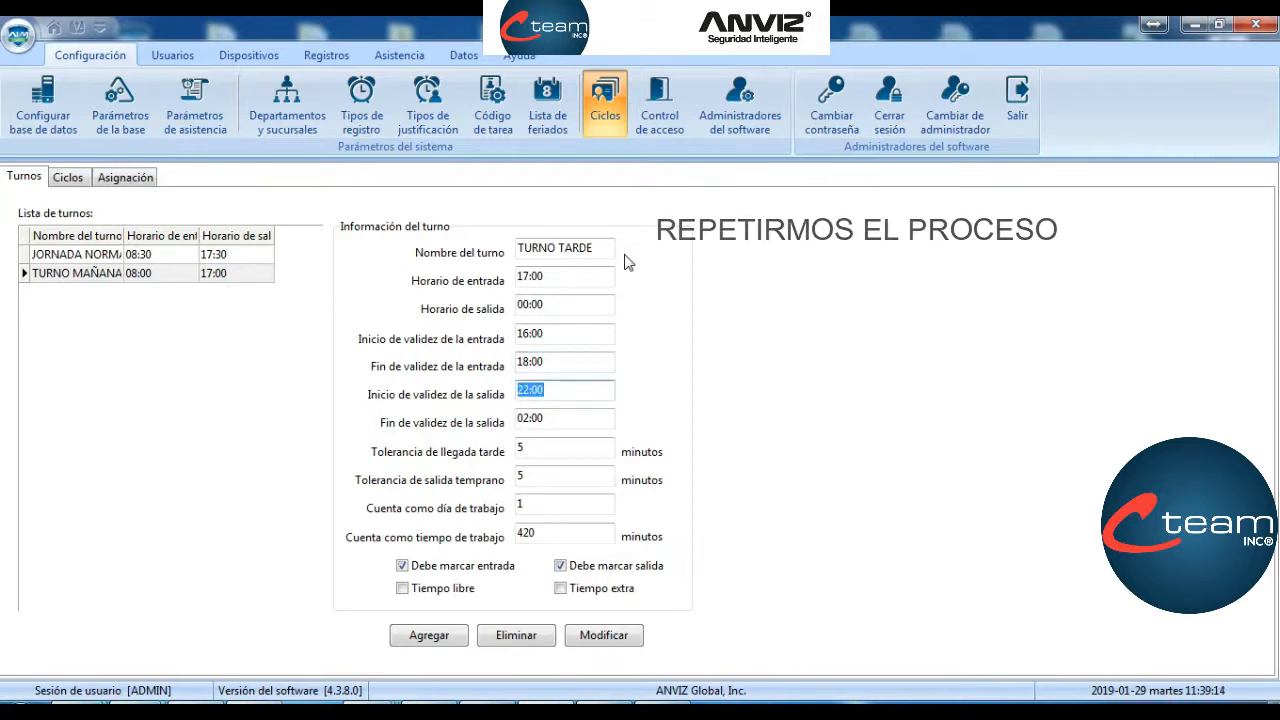
Step: Set the afternoon shift's exit validity window from 23:00 to 00:50
type("2")
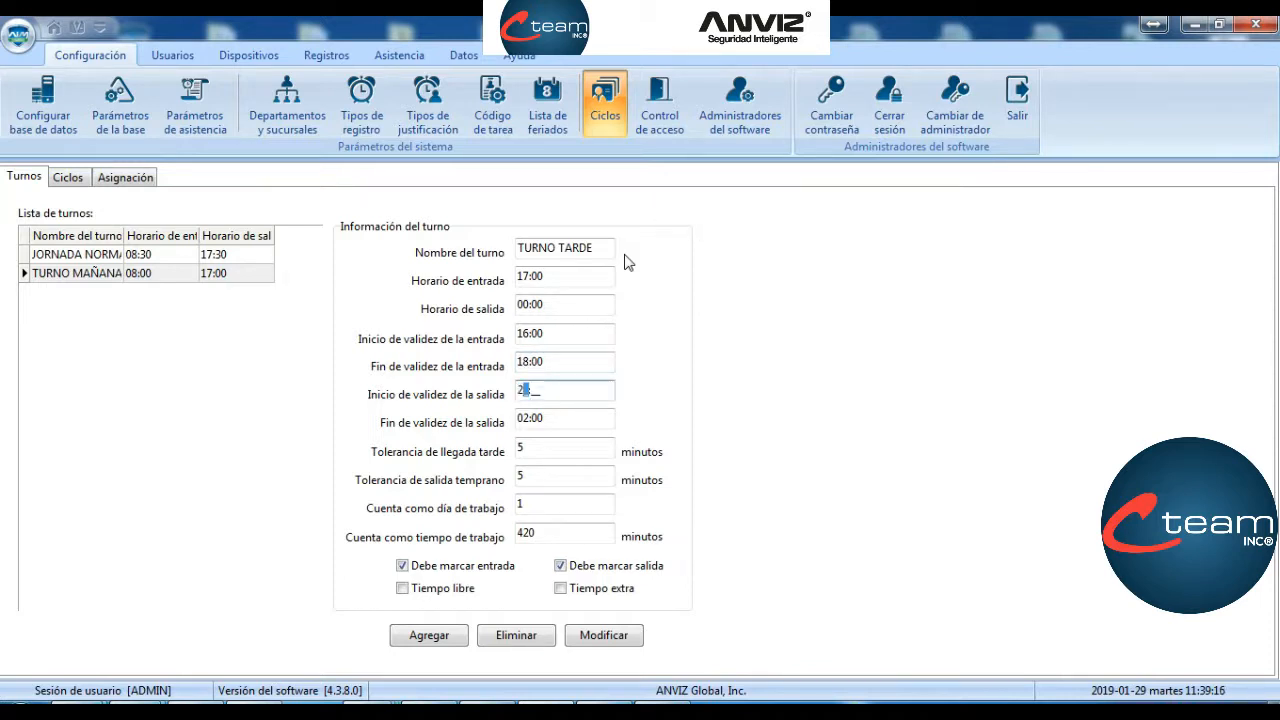
type("3:00")
key("Tab")
type("0")
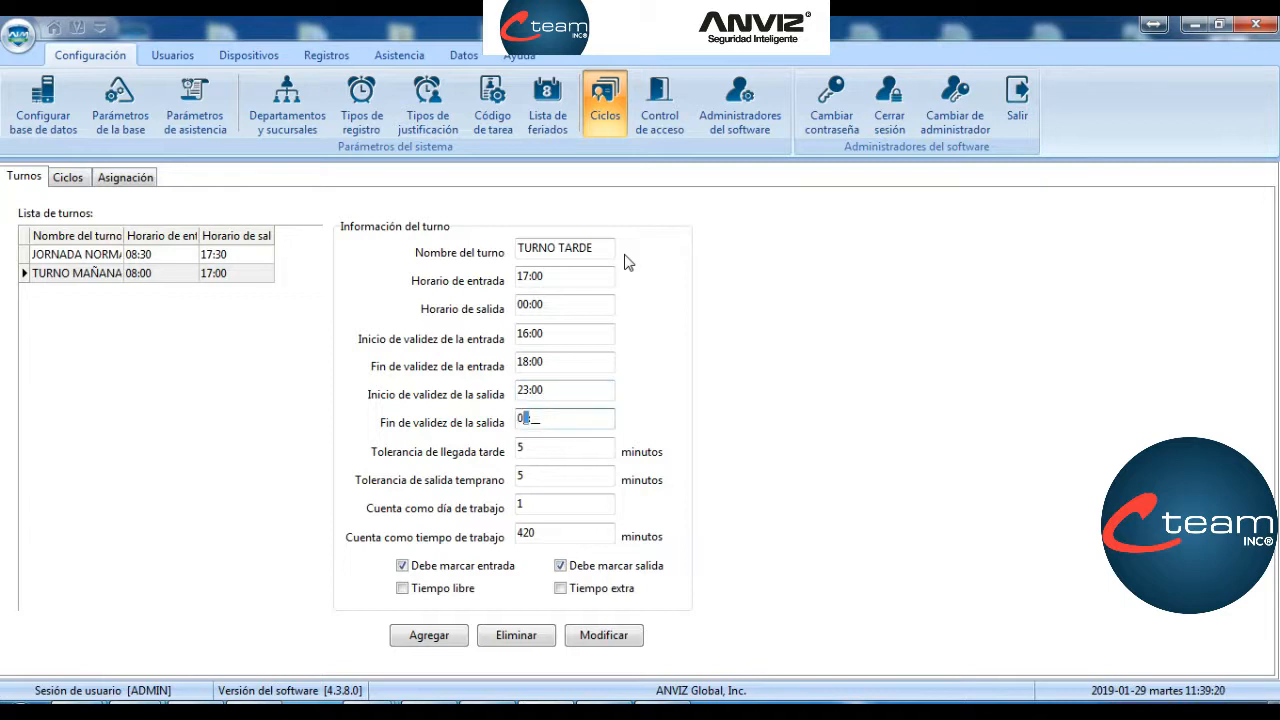
type("0:50")
key("Tab")
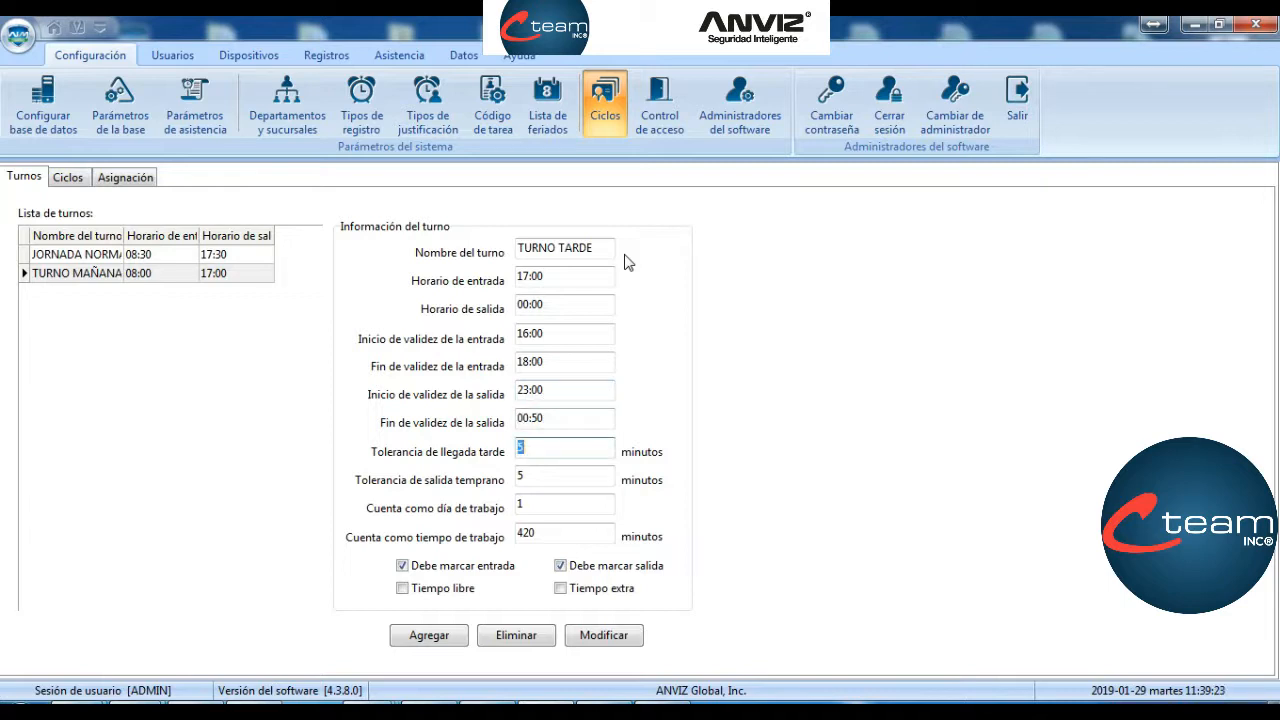
Step: Set the afternoon shift's early-departure tolerance to 40 minutes and add it to the shift list
key("Tab")
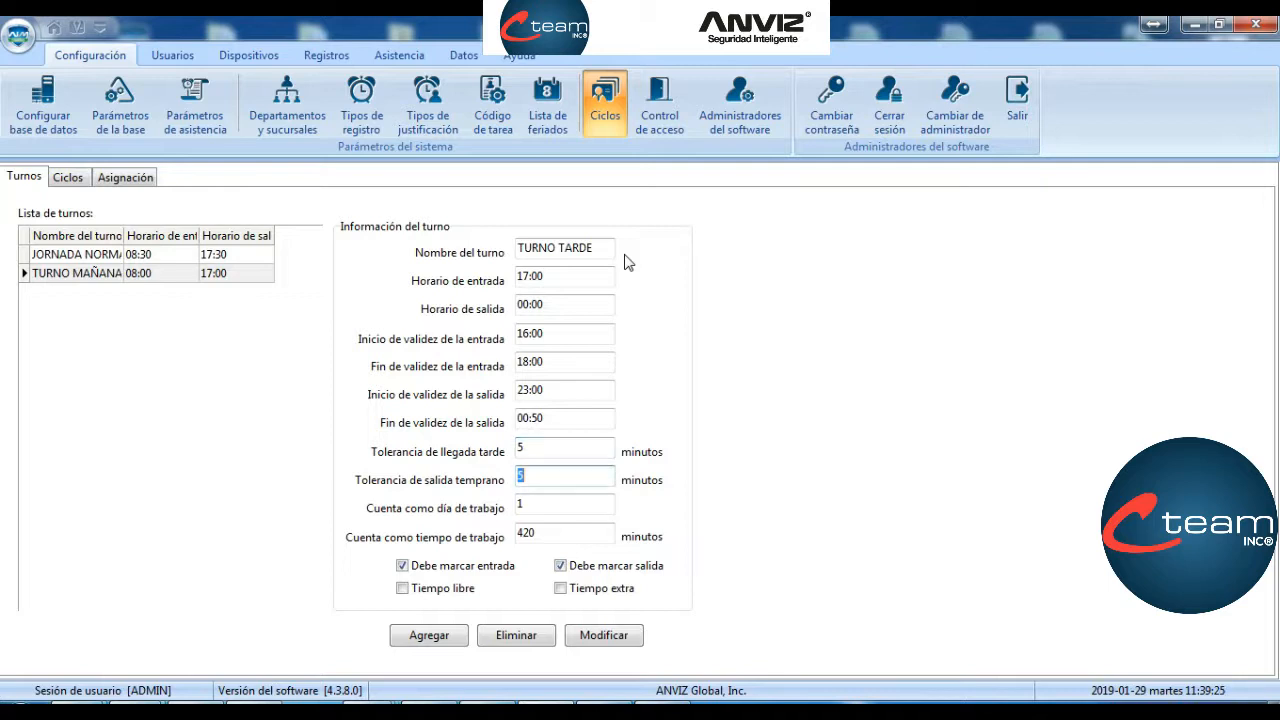
type("40")
key("Tab")
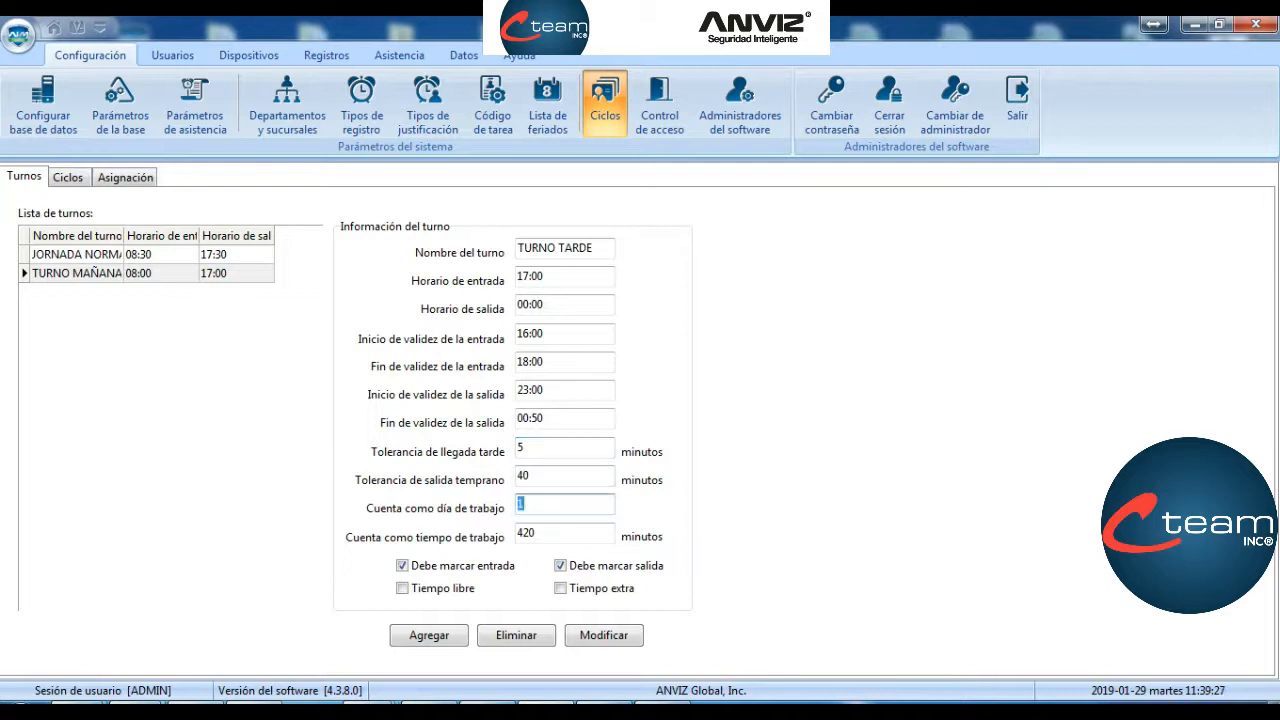
key("Tab")
key("Tab")
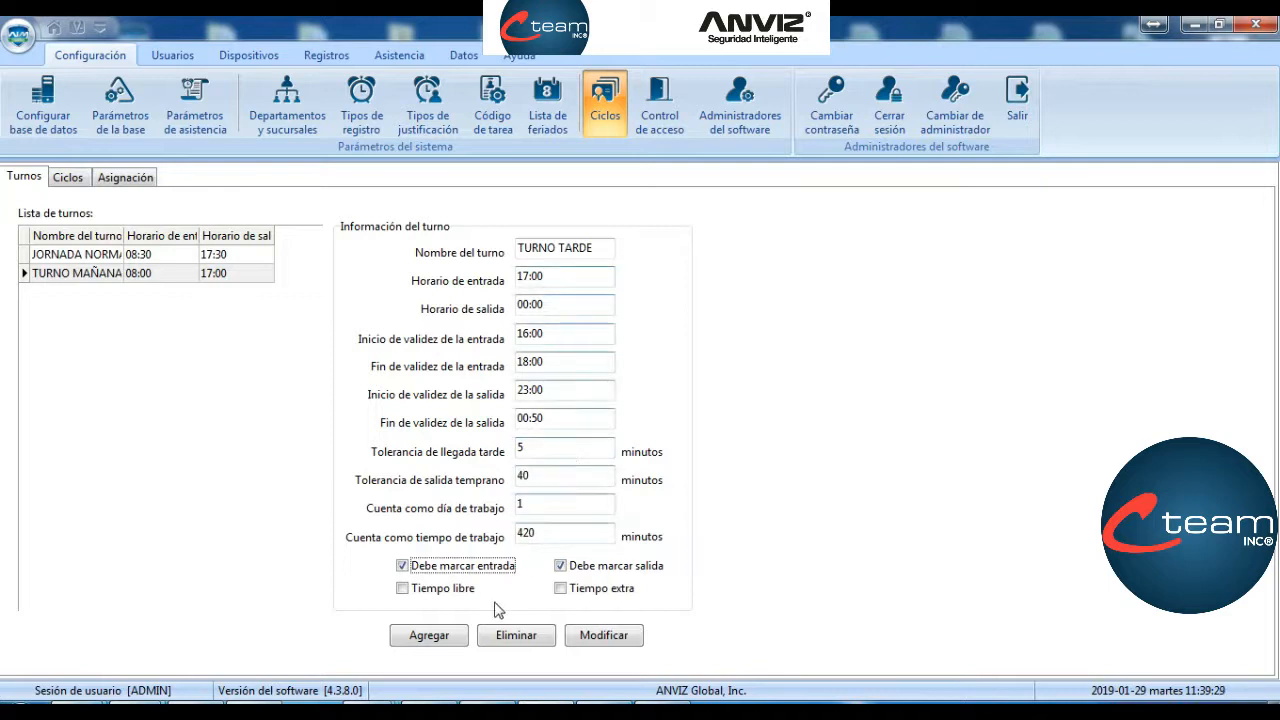
left_click(455, 648)
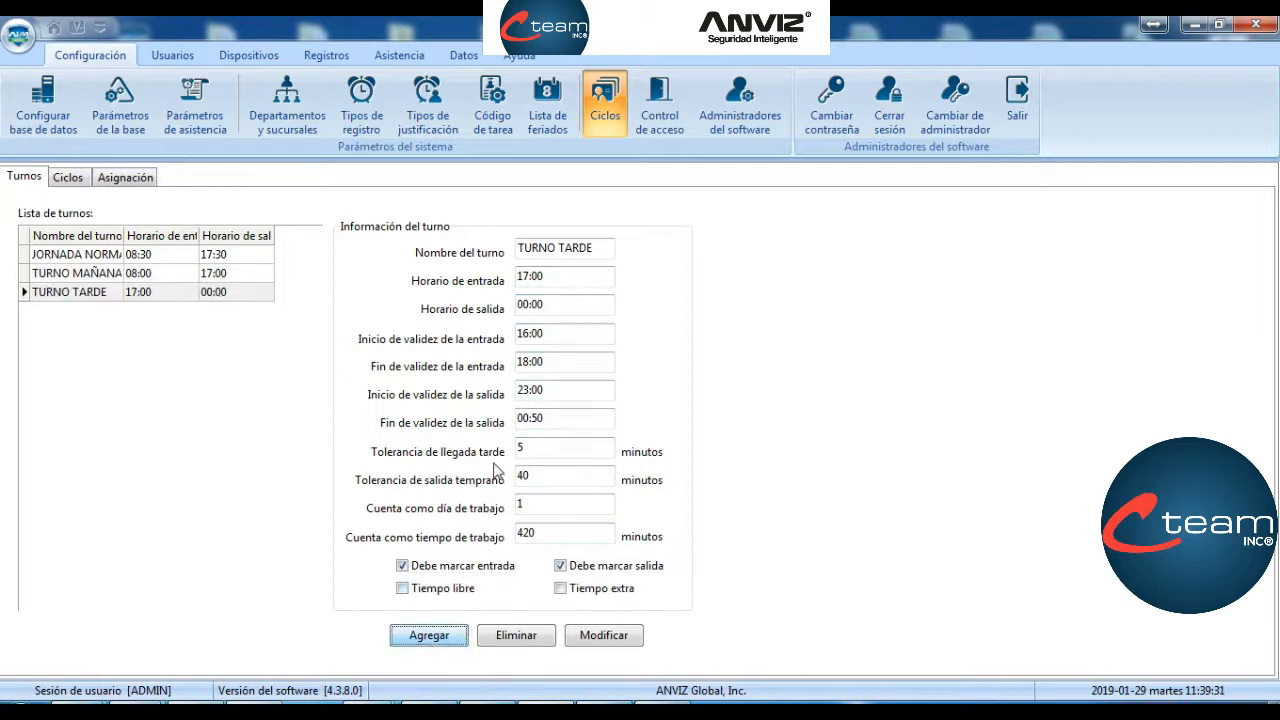
Step: Open the cycle configuration for the shifts
left_click(126, 178)
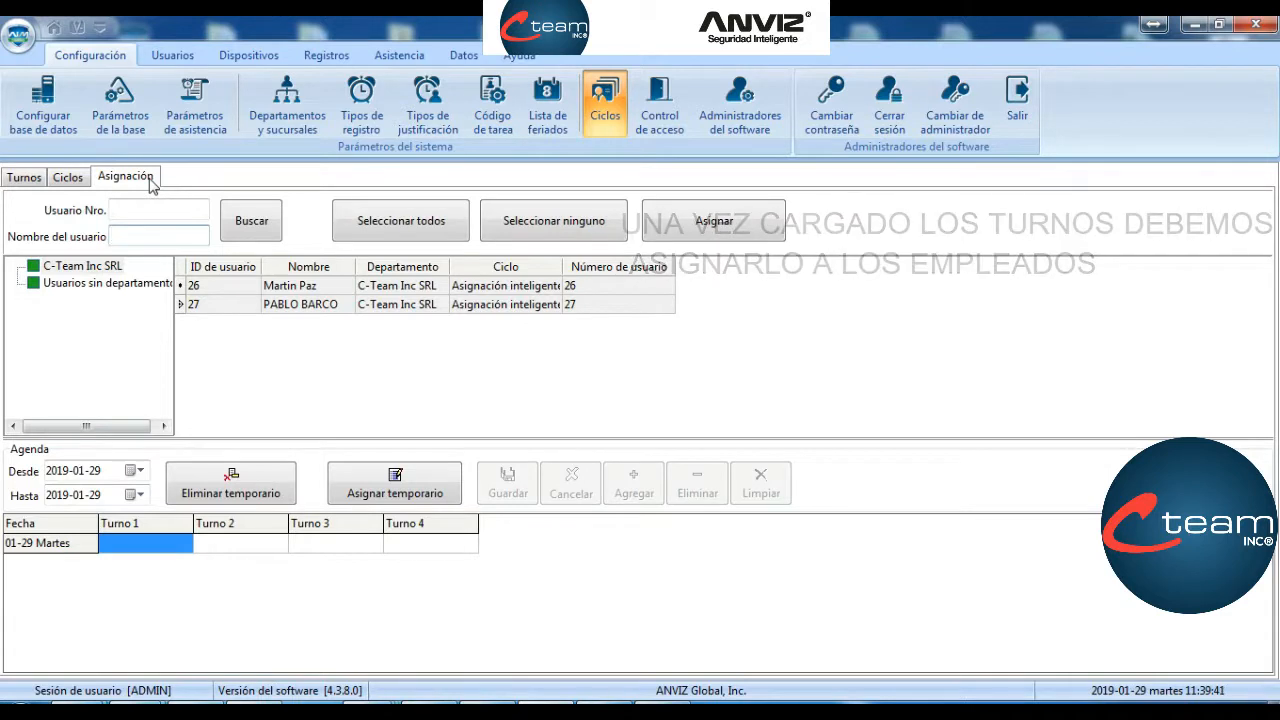
left_click(70, 181)
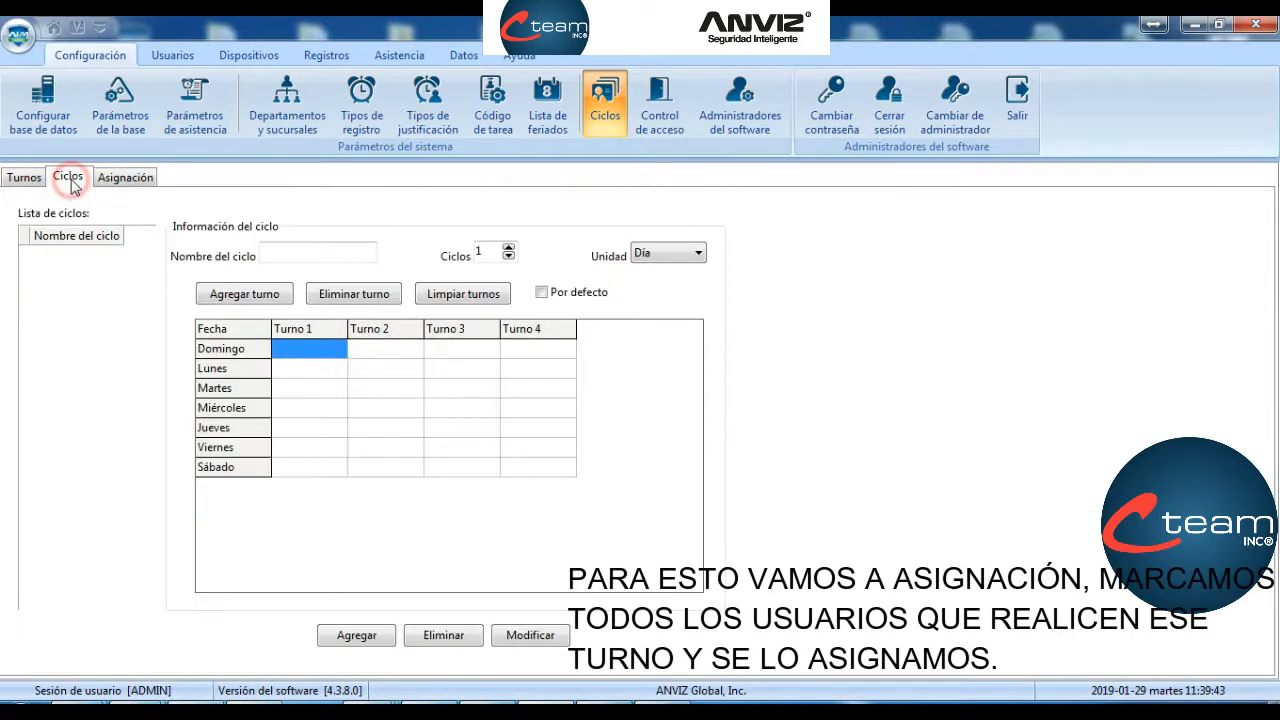
left_click(699, 255)
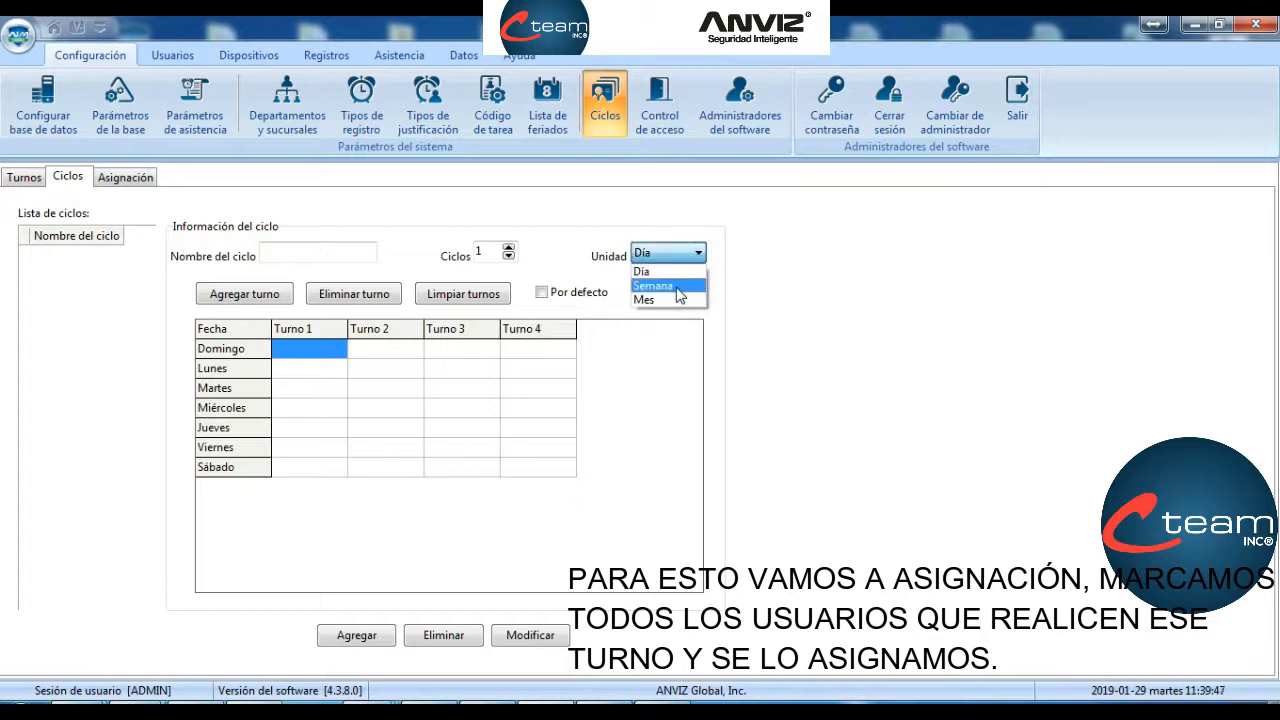
left_click(679, 293)
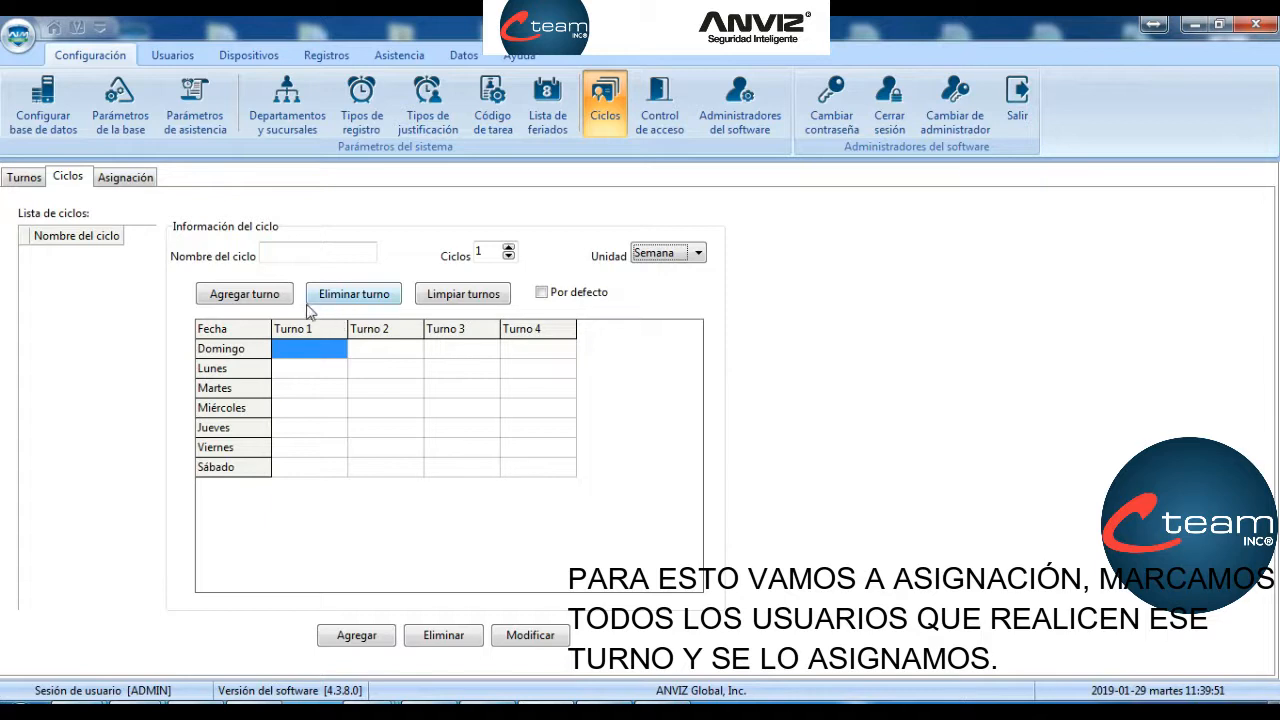
left_click(258, 296)
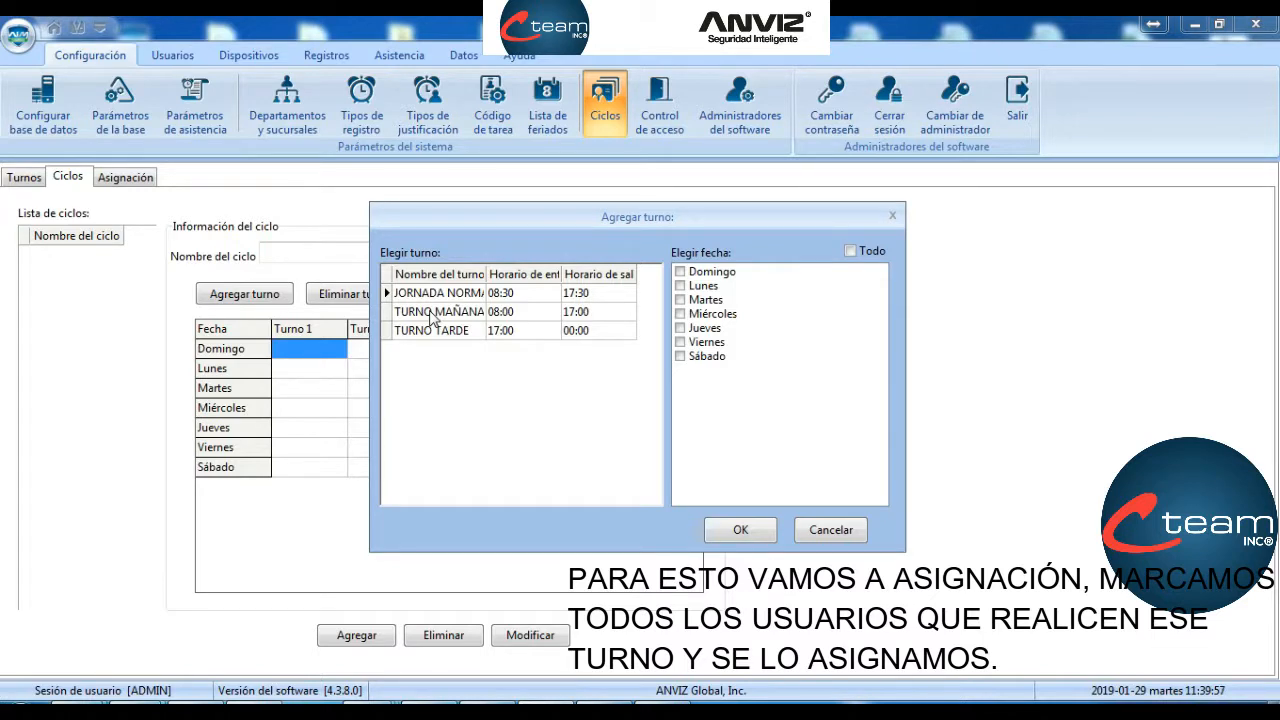
left_click(432, 314)
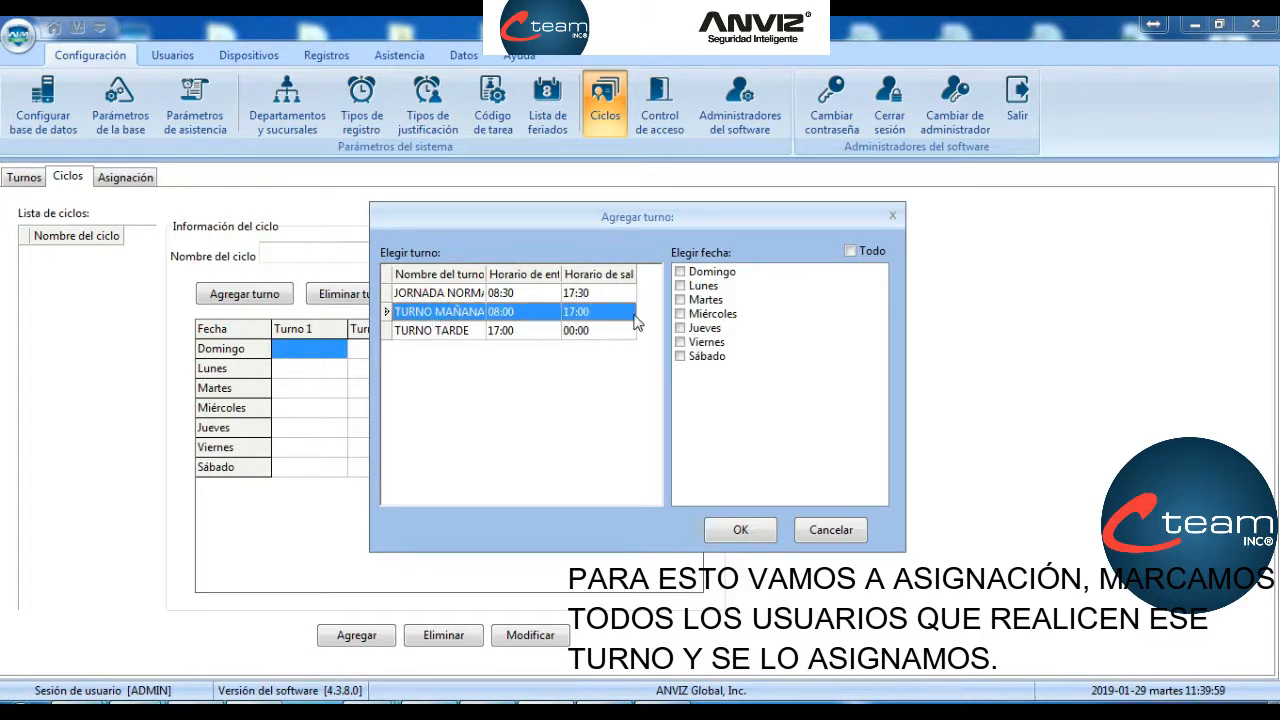
left_click(681, 286)
left_click(681, 300)
left_click(681, 314)
left_click(681, 329)
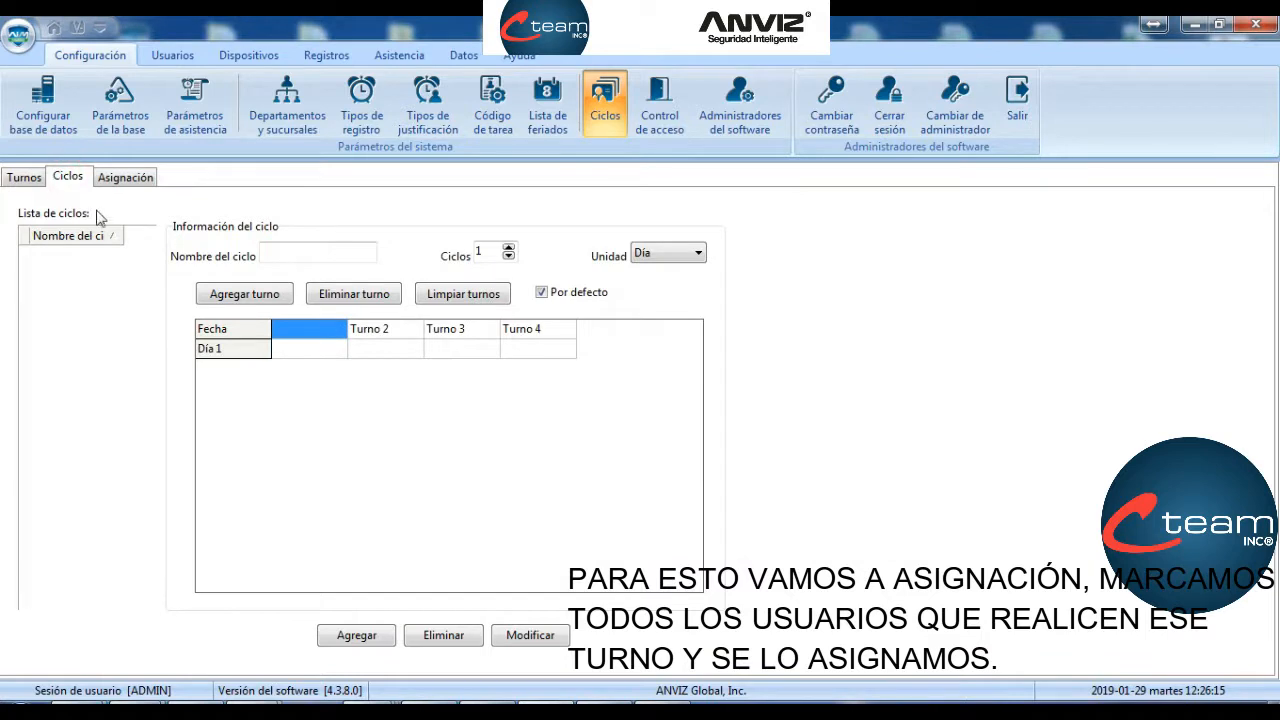
Step: Name the cycle ROTATIVO and set it to 2 cycles with Semana as the unit
left_click(271, 254)
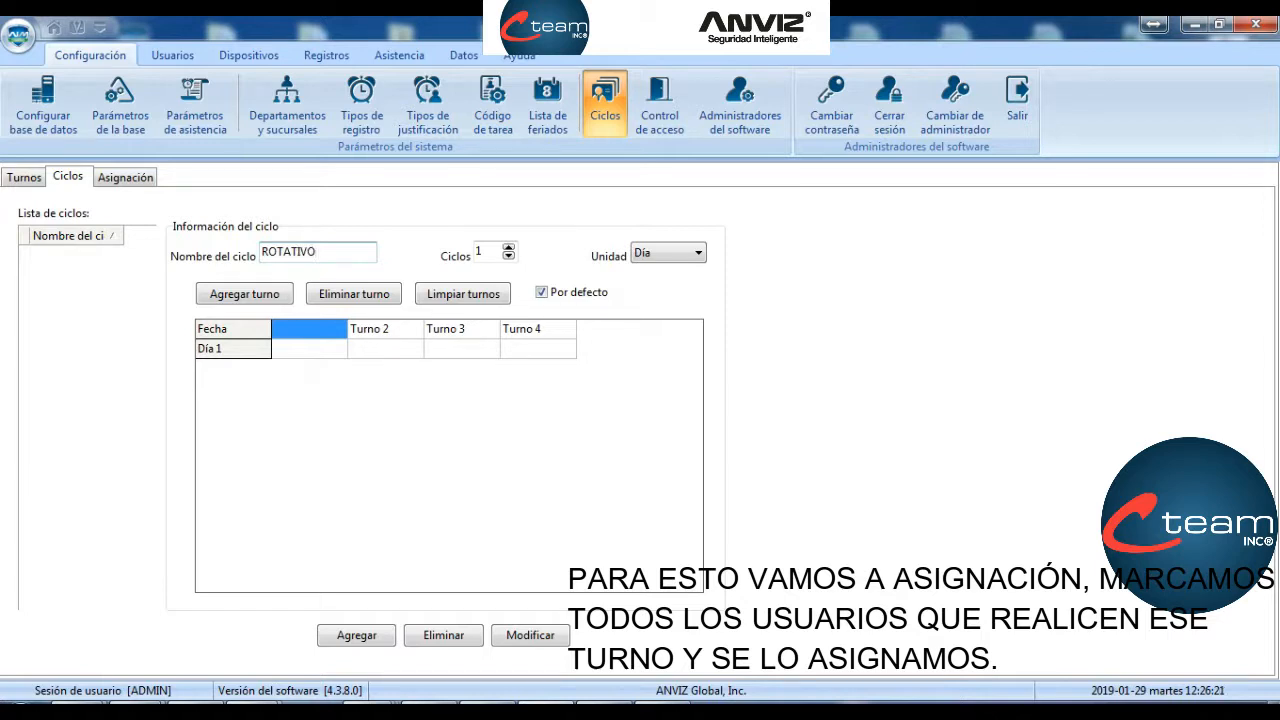
left_click(655, 256)
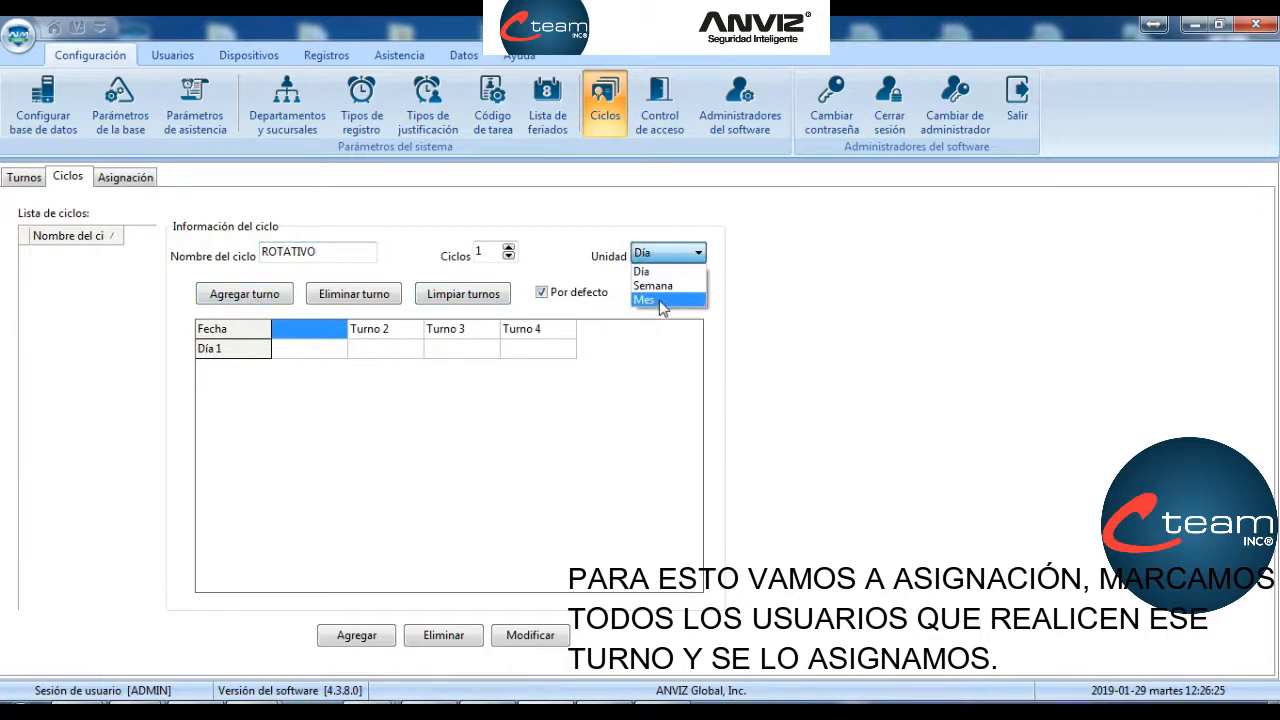
left_click(653, 287)
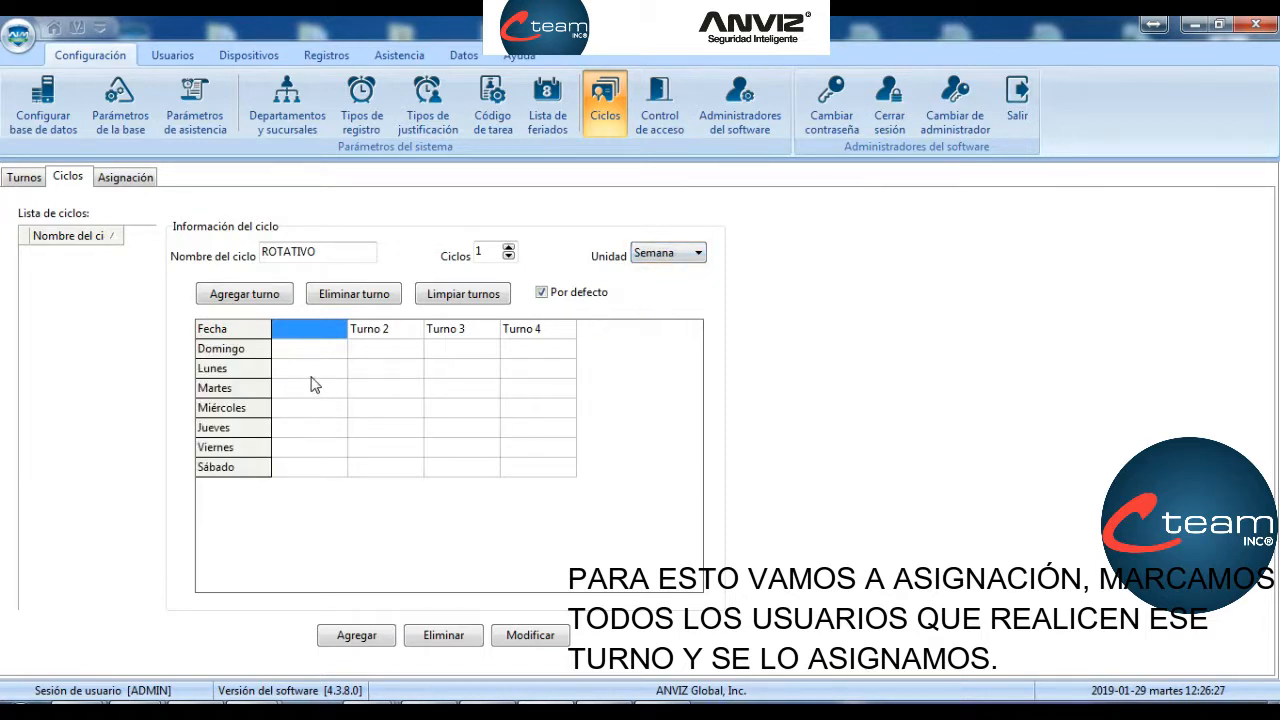
left_click(508, 247)
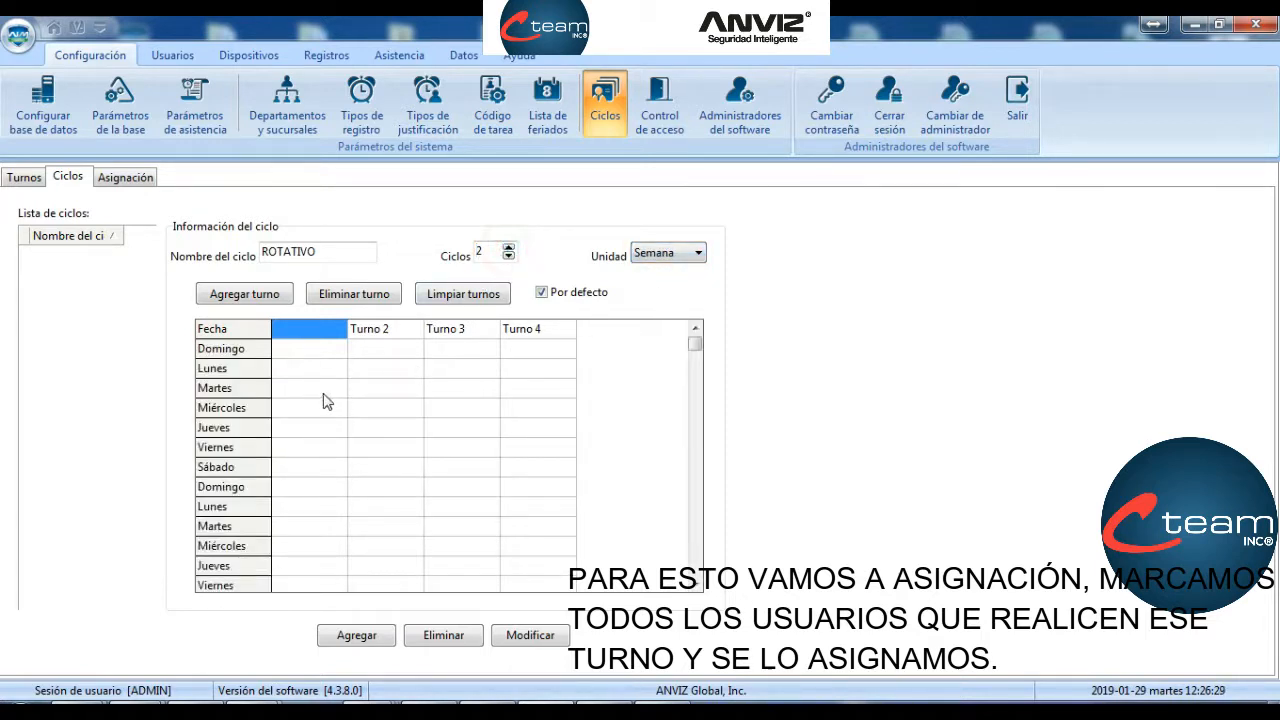
Step: Add TURNO MAÑANA to Monday through Friday of the first week in the ROTATIVO cycle
left_click(290, 369)
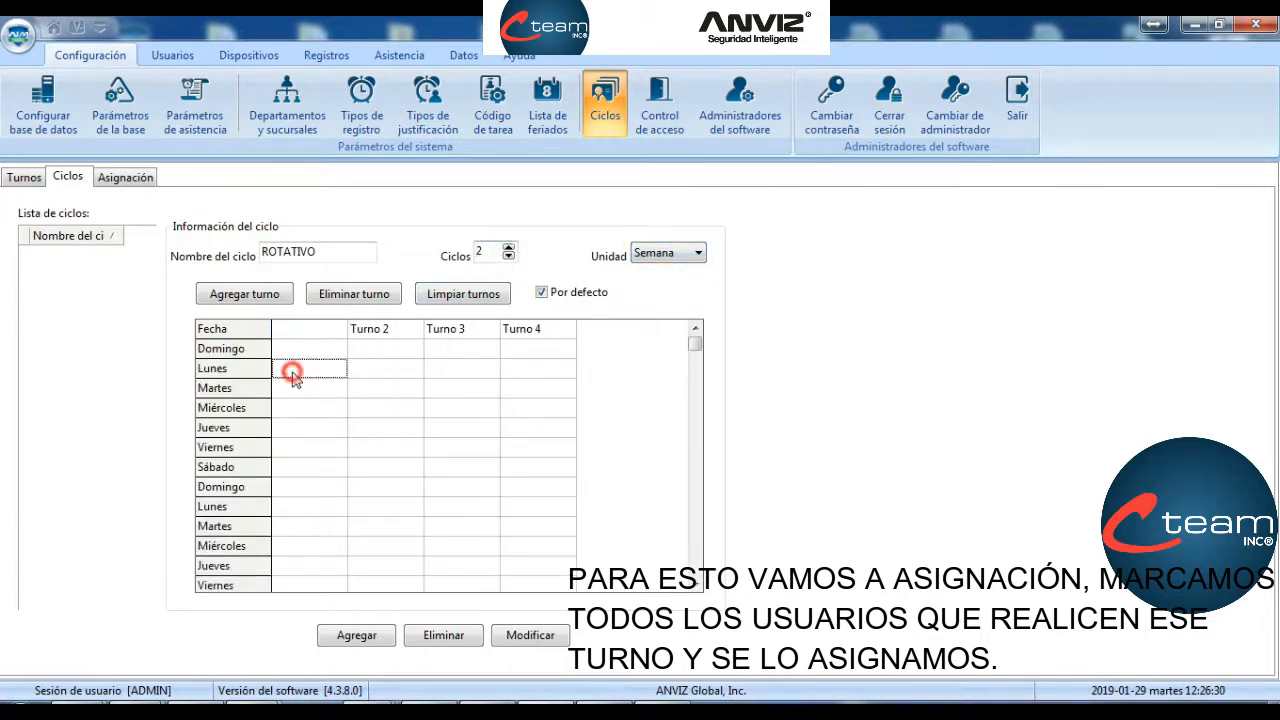
left_click(245, 294)
left_click(455, 314)
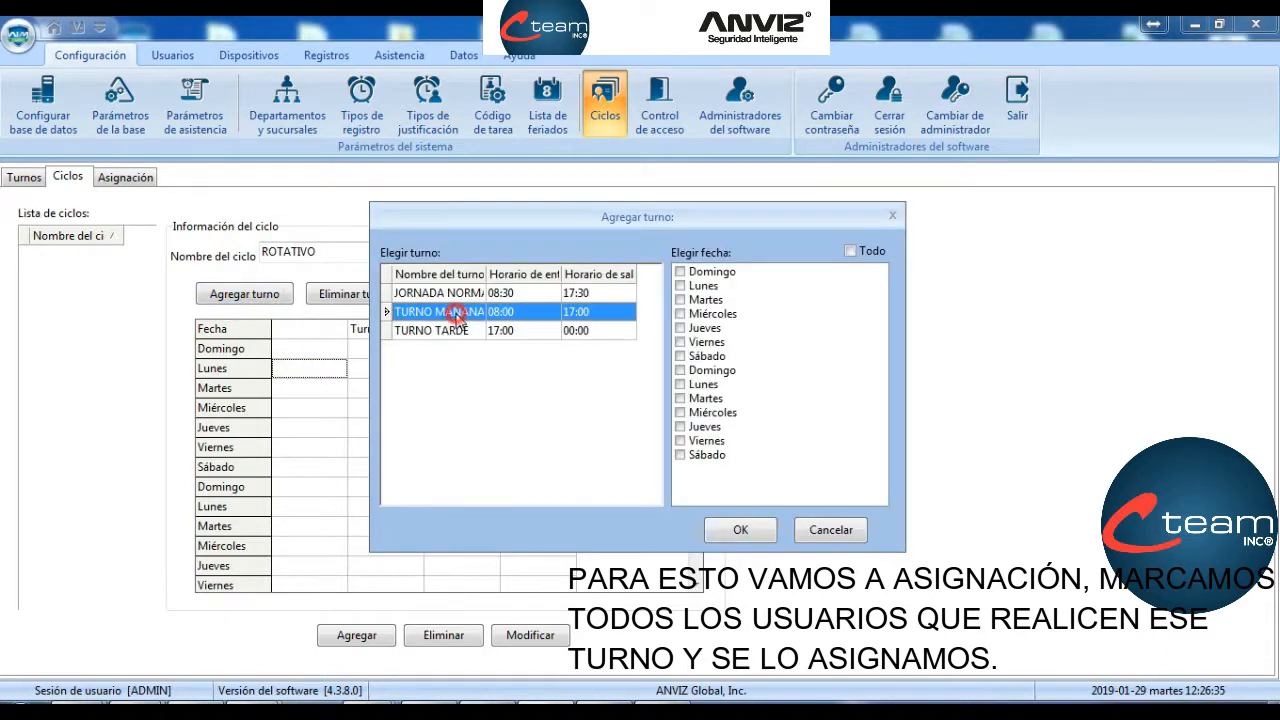
left_click(680, 286)
left_click(680, 300)
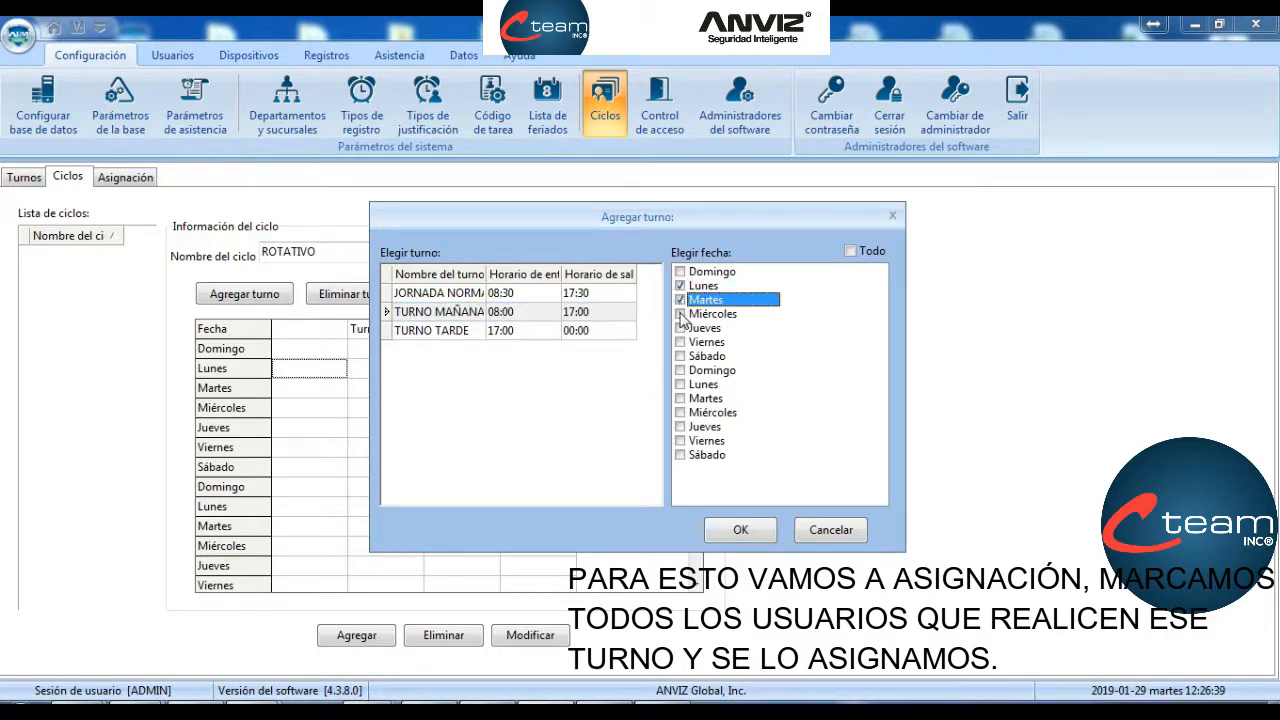
left_click(680, 314)
left_click(680, 328)
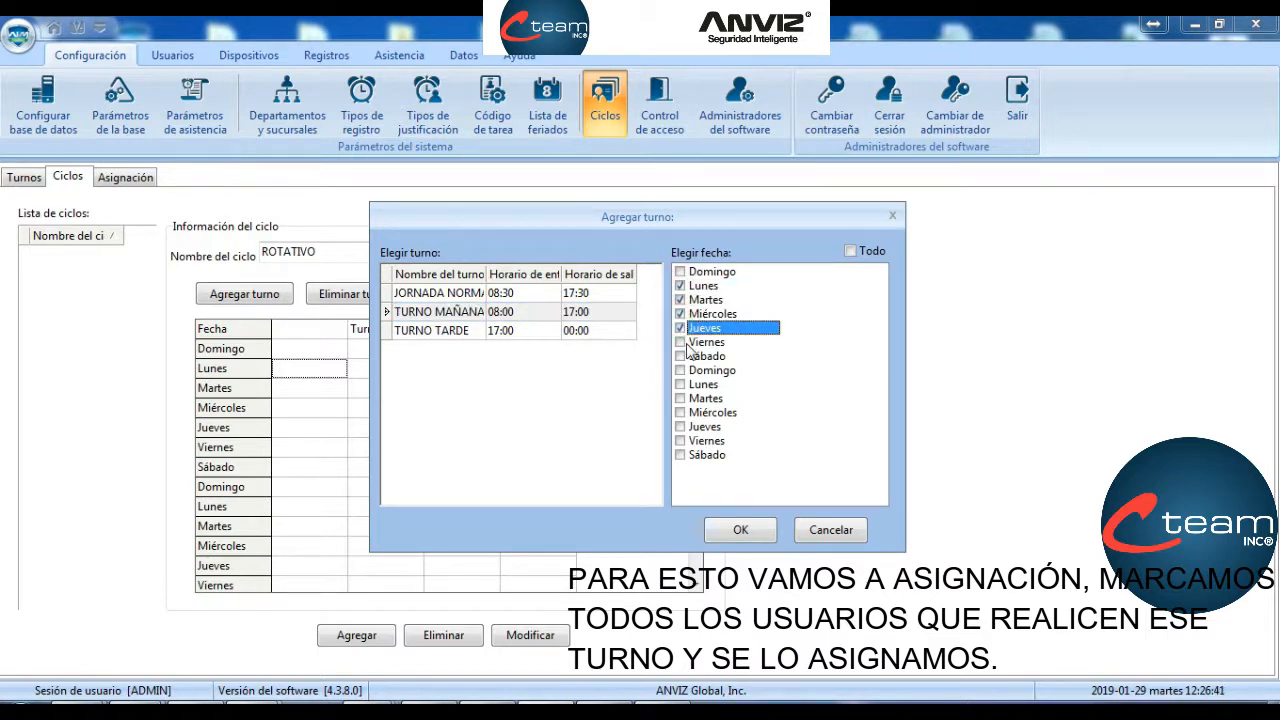
left_click(681, 342)
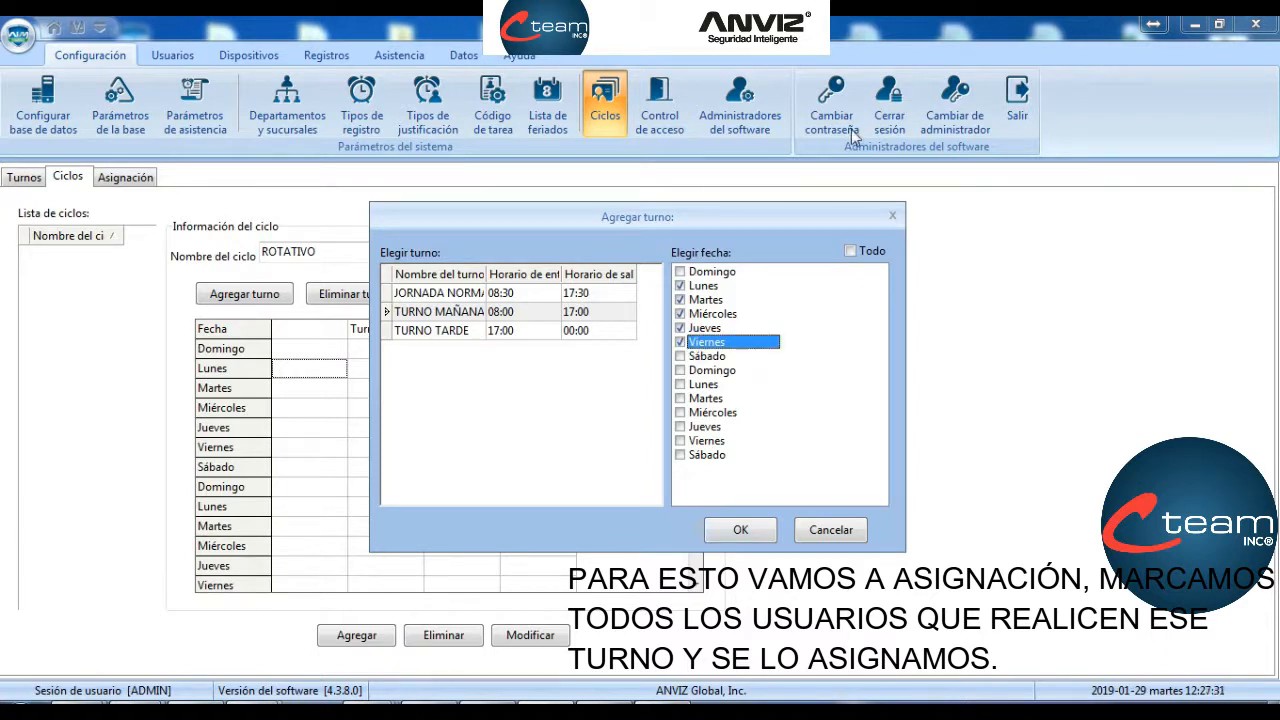
left_click(466, 312)
left_click(736, 532)
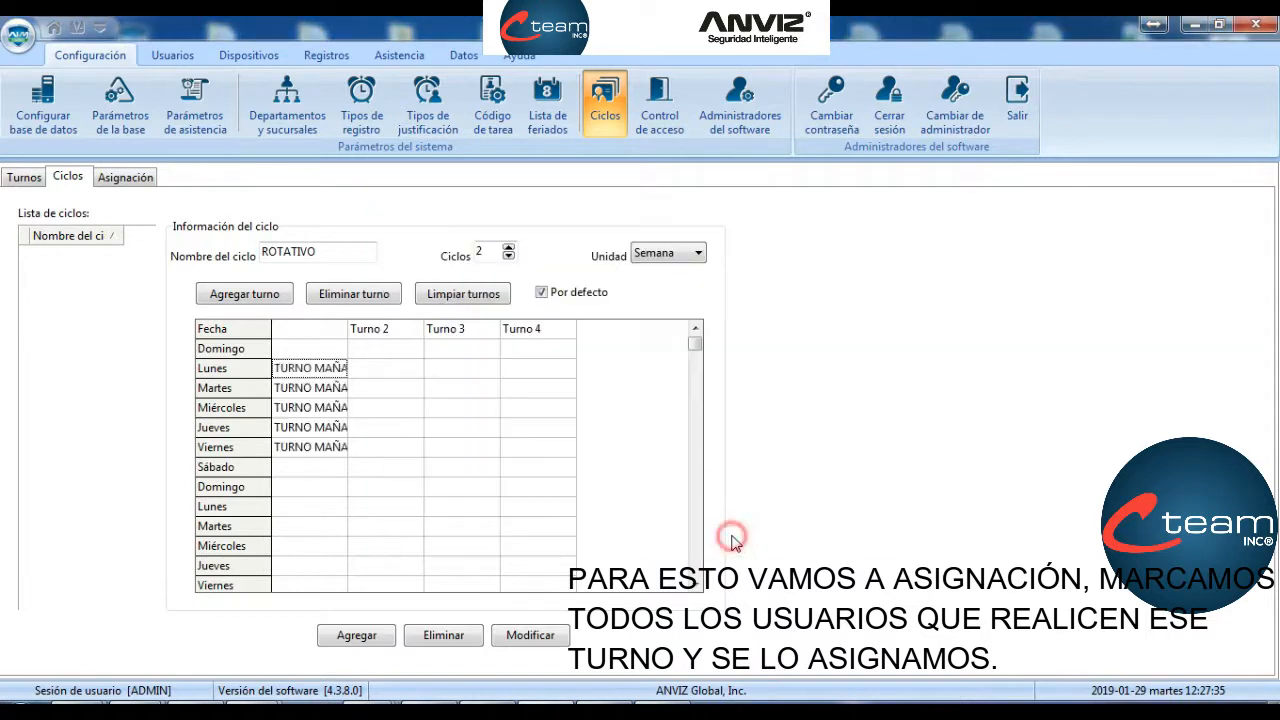
Step: Add TURNO TARDE to Monday through Friday of the second week and review the full cycle grid
left_click(244, 294)
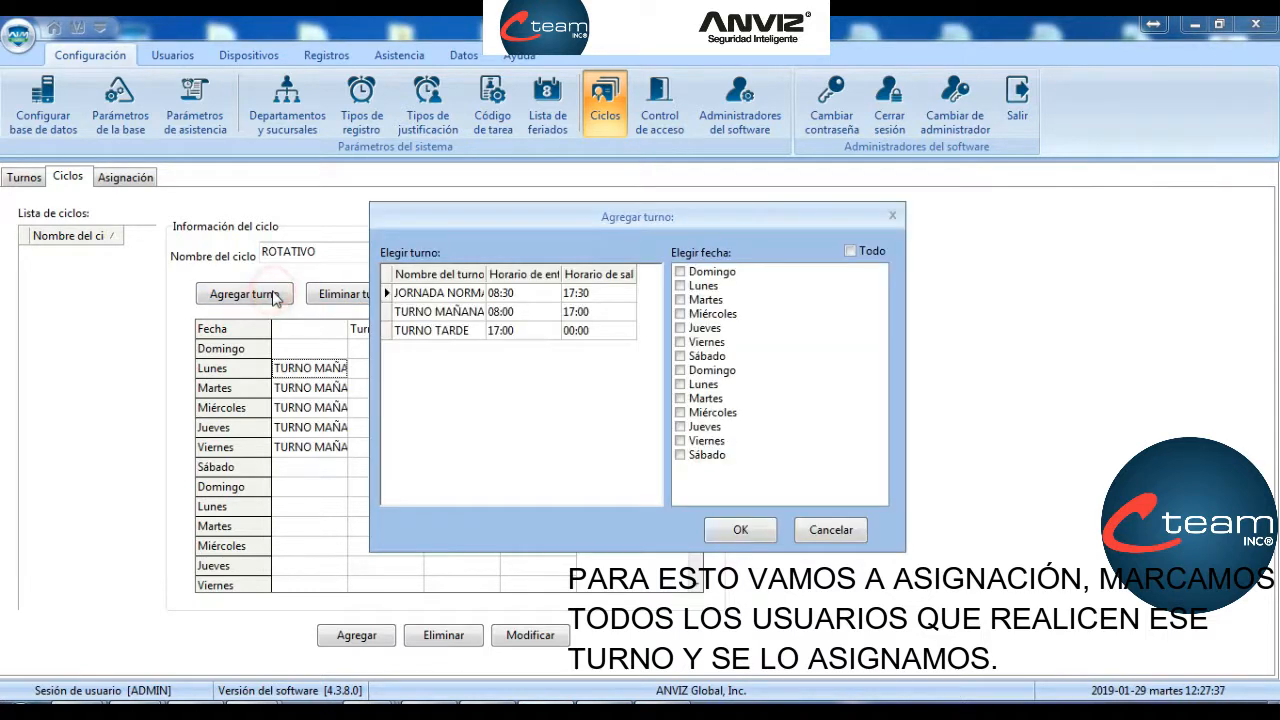
left_click(680, 386)
left_click(680, 399)
left_click(680, 413)
left_click(681, 427)
left_click(681, 441)
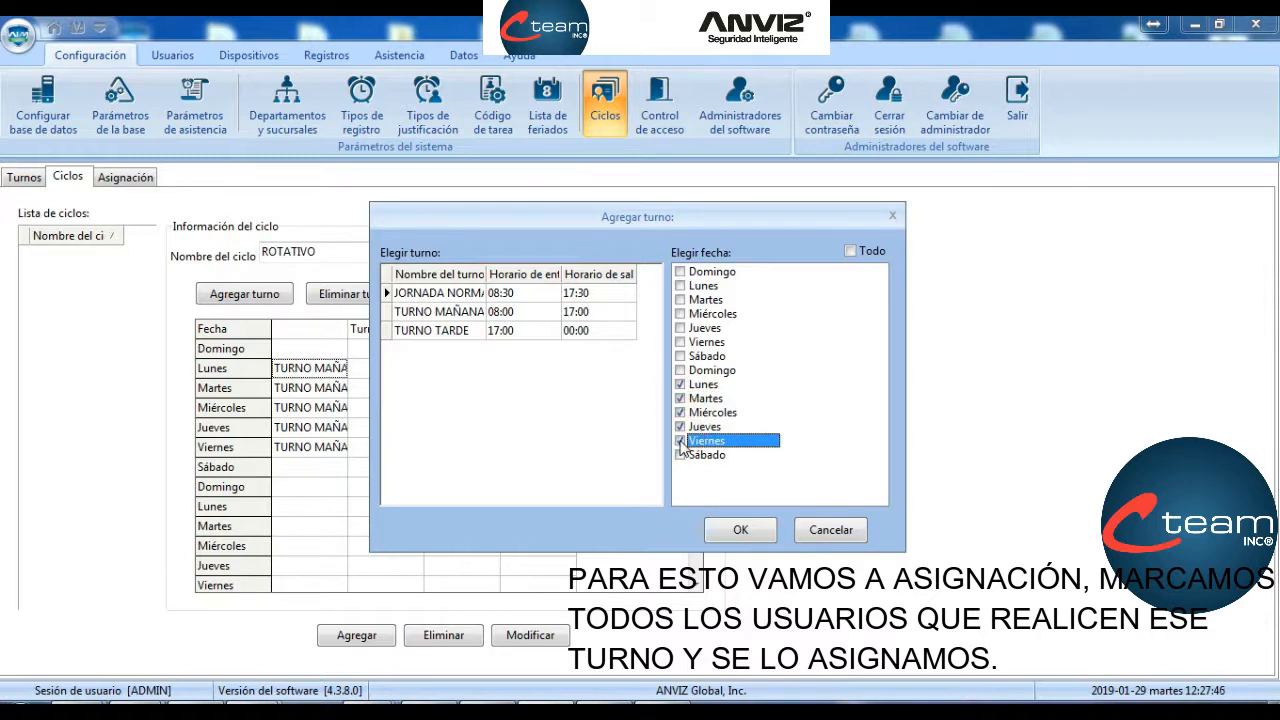
left_click(432, 332)
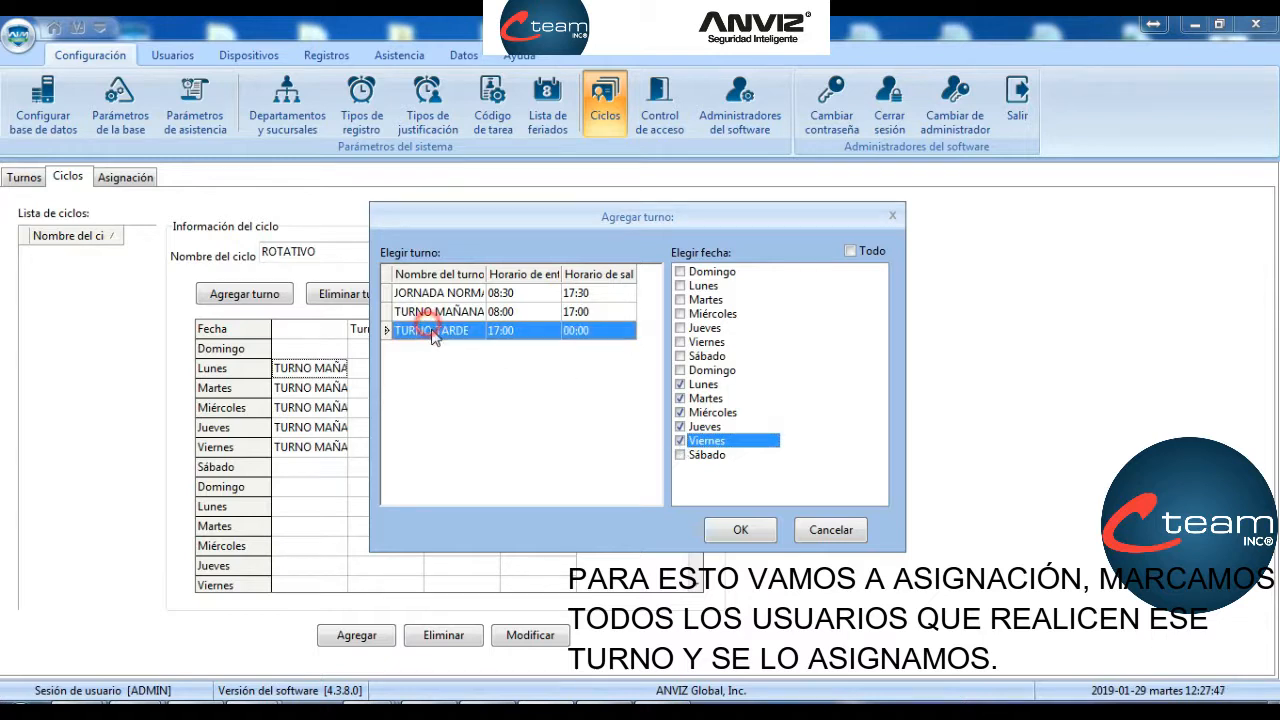
left_click(740, 531)
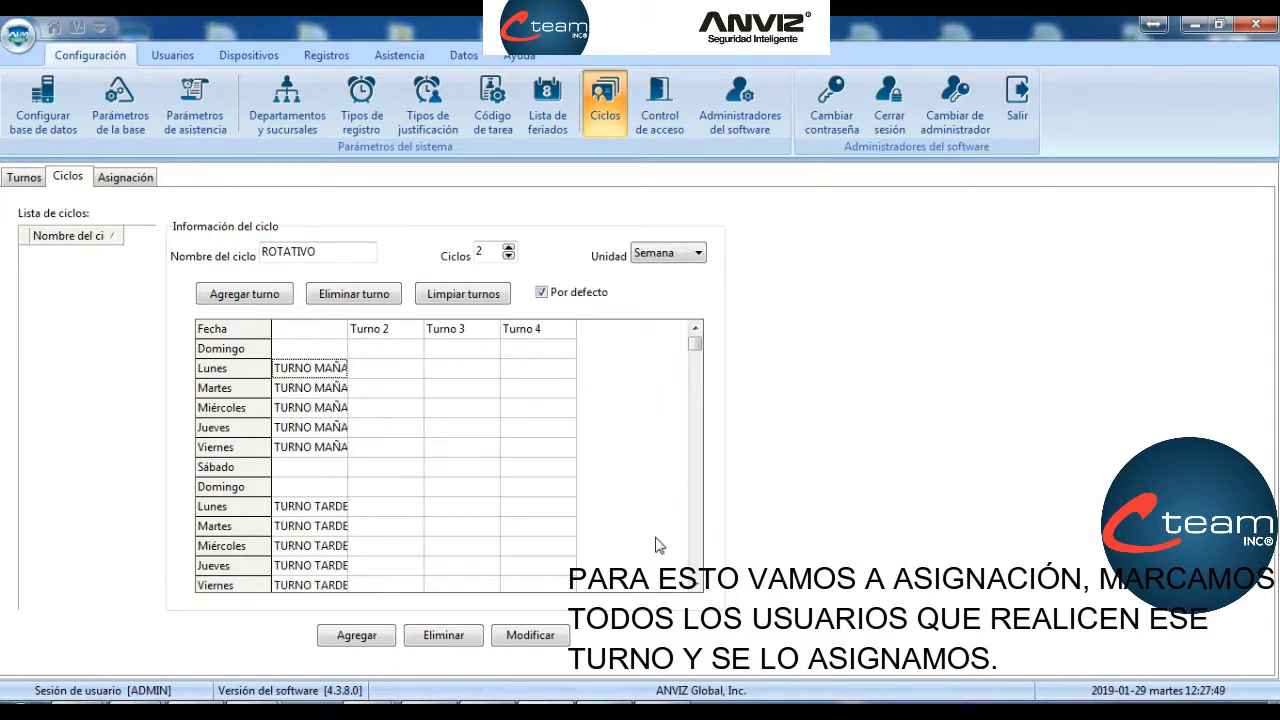
left_click(697, 585)
left_click(695, 585)
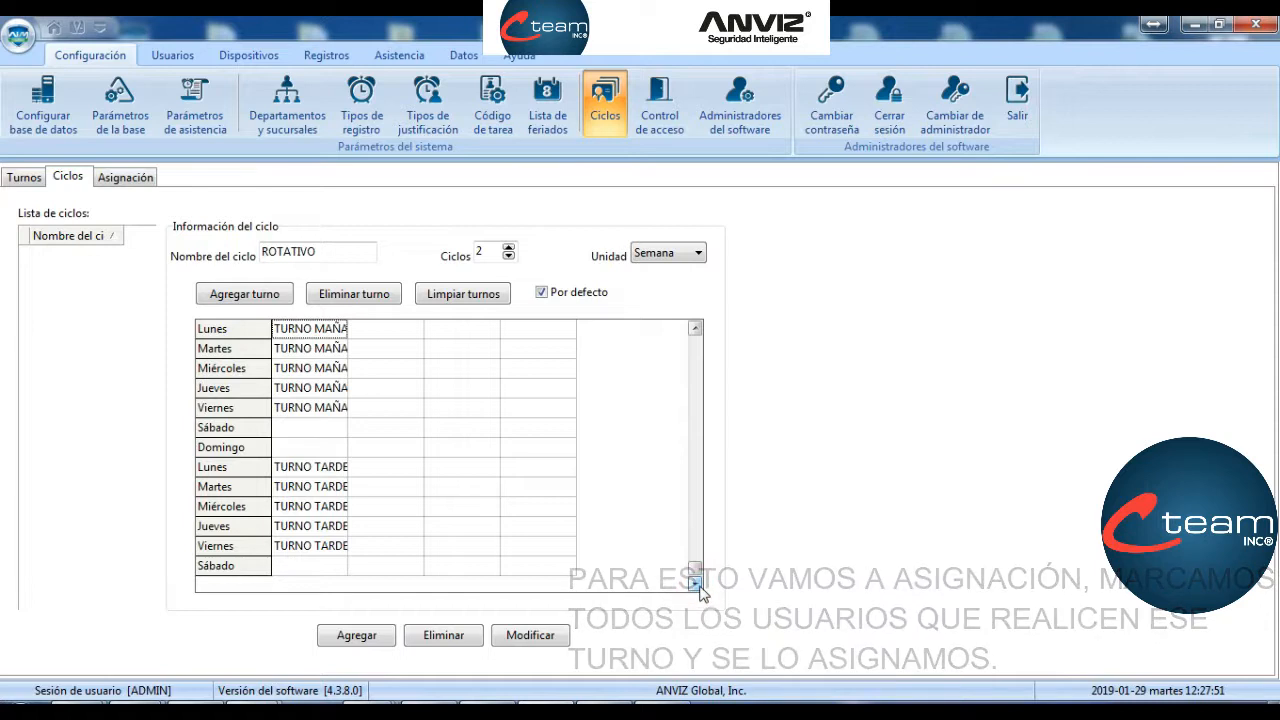
left_click(695, 328)
left_click(695, 328)
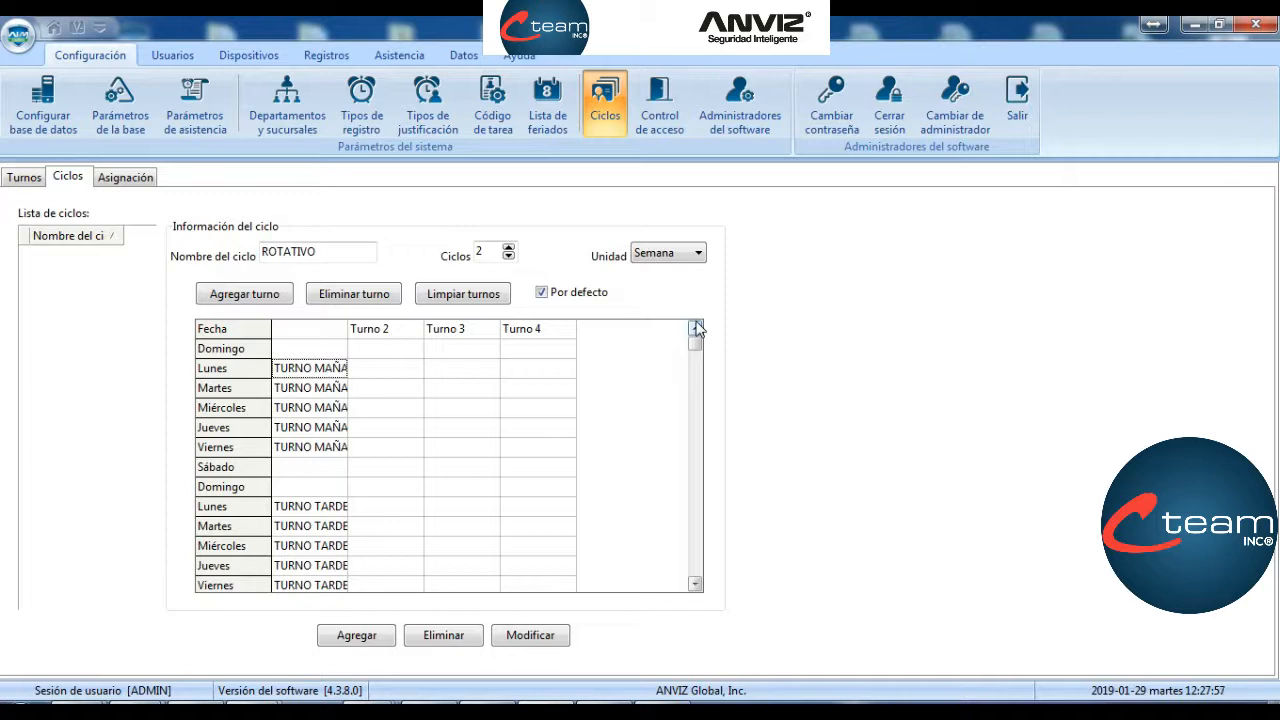
Step: Open the shift and cycle assignment for the third employee in the list
left_click(125, 177)
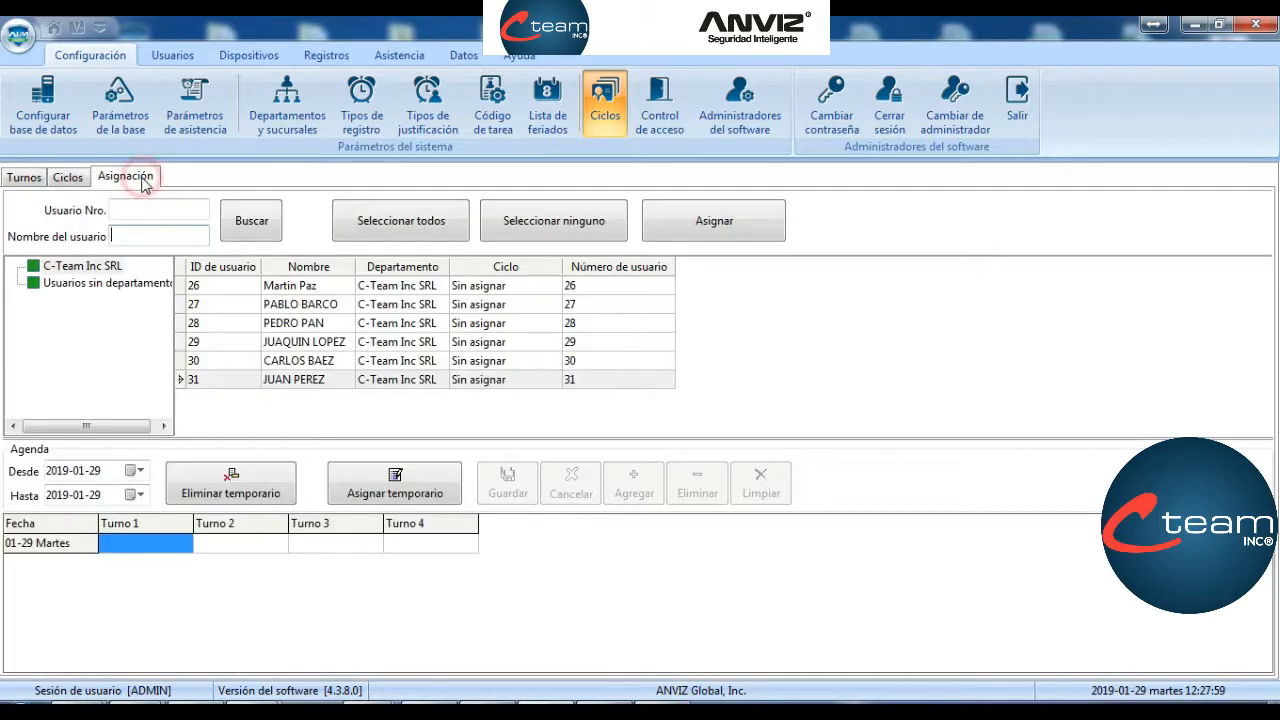
left_click(315, 328)
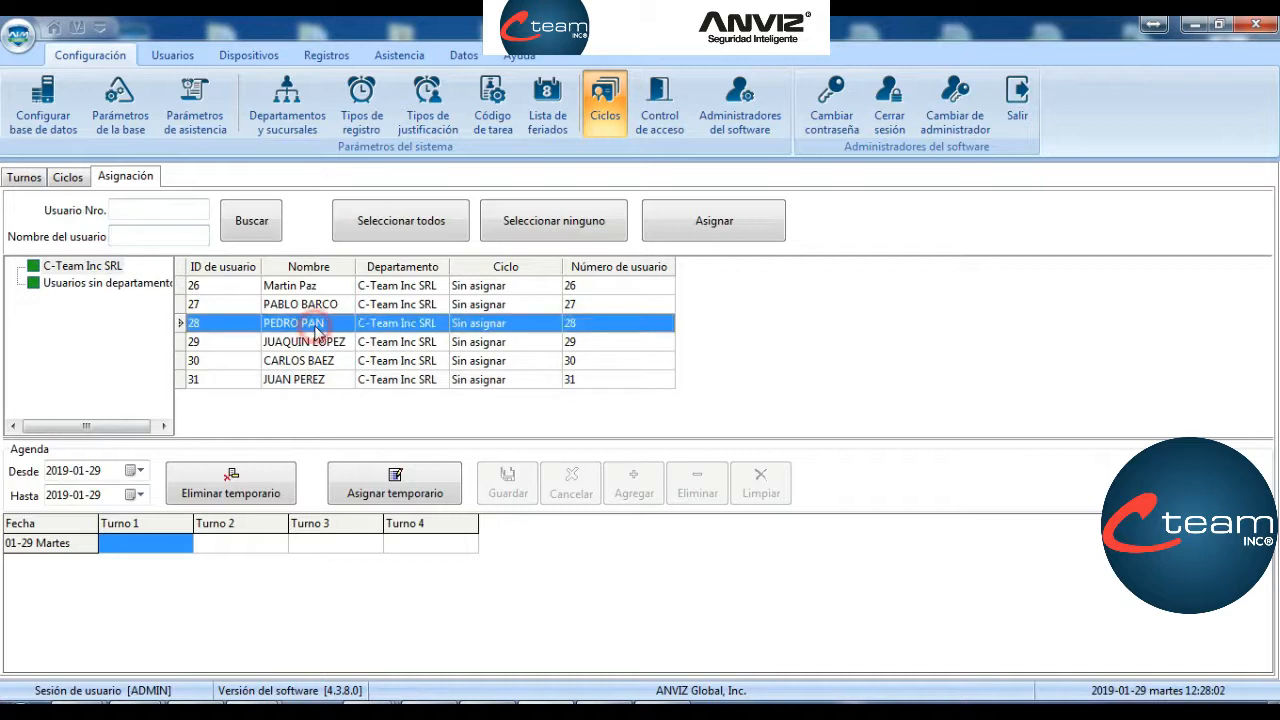
left_click(686, 226)
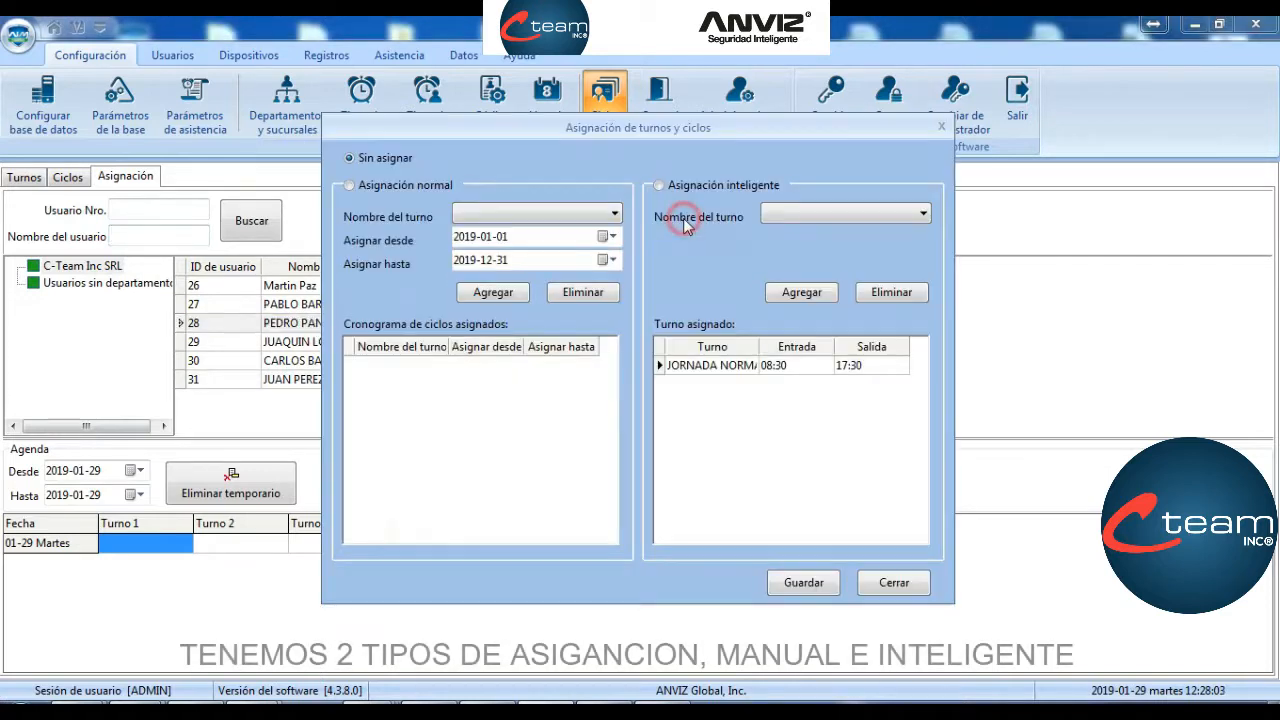
left_click(401, 192)
left_click(511, 217)
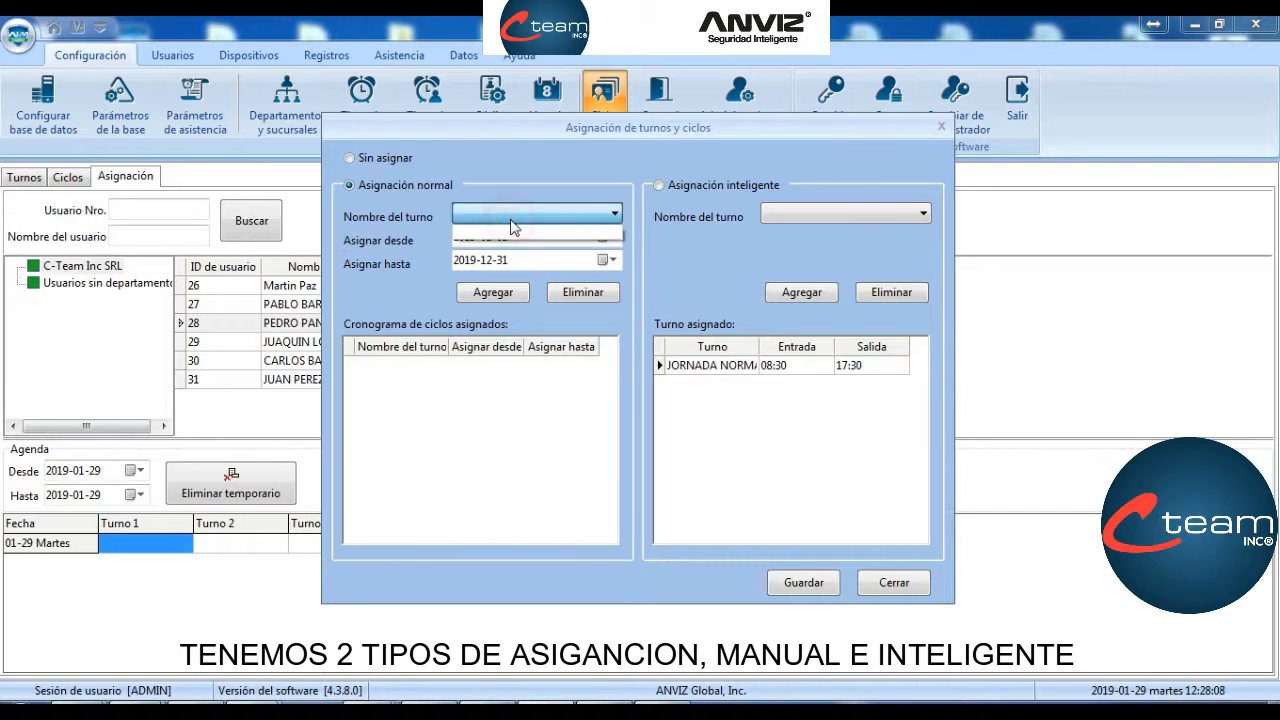
left_click(509, 216)
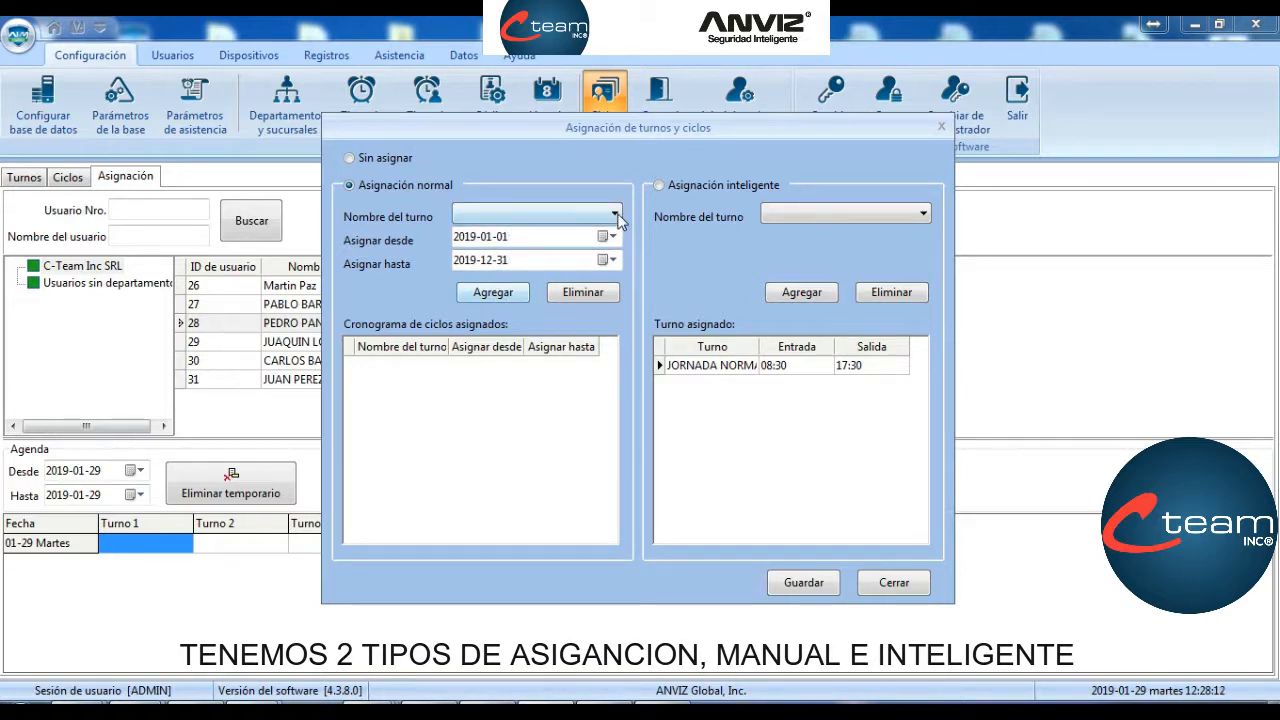
left_click(569, 215)
left_click(569, 215)
left_click(362, 158)
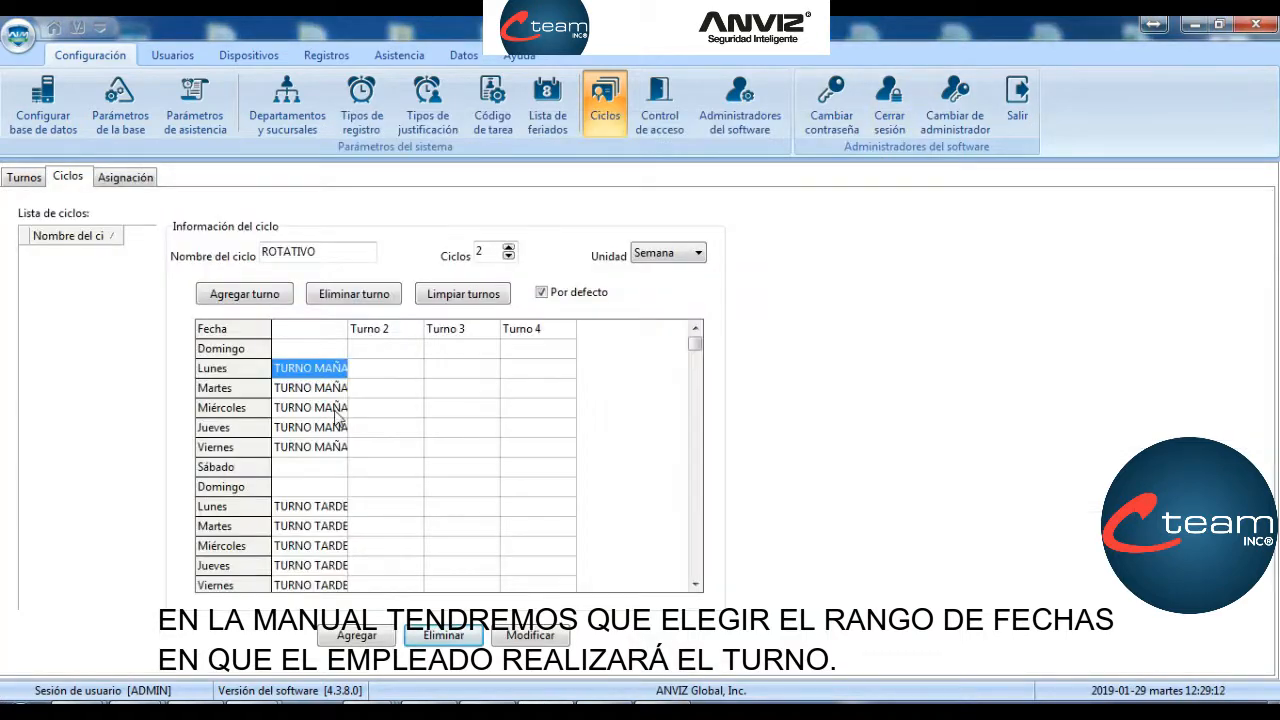
Step: Add the ROTATIVO cycle to the cycle list and reopen the selected employee's shift and cycle assignment
left_click(343, 640)
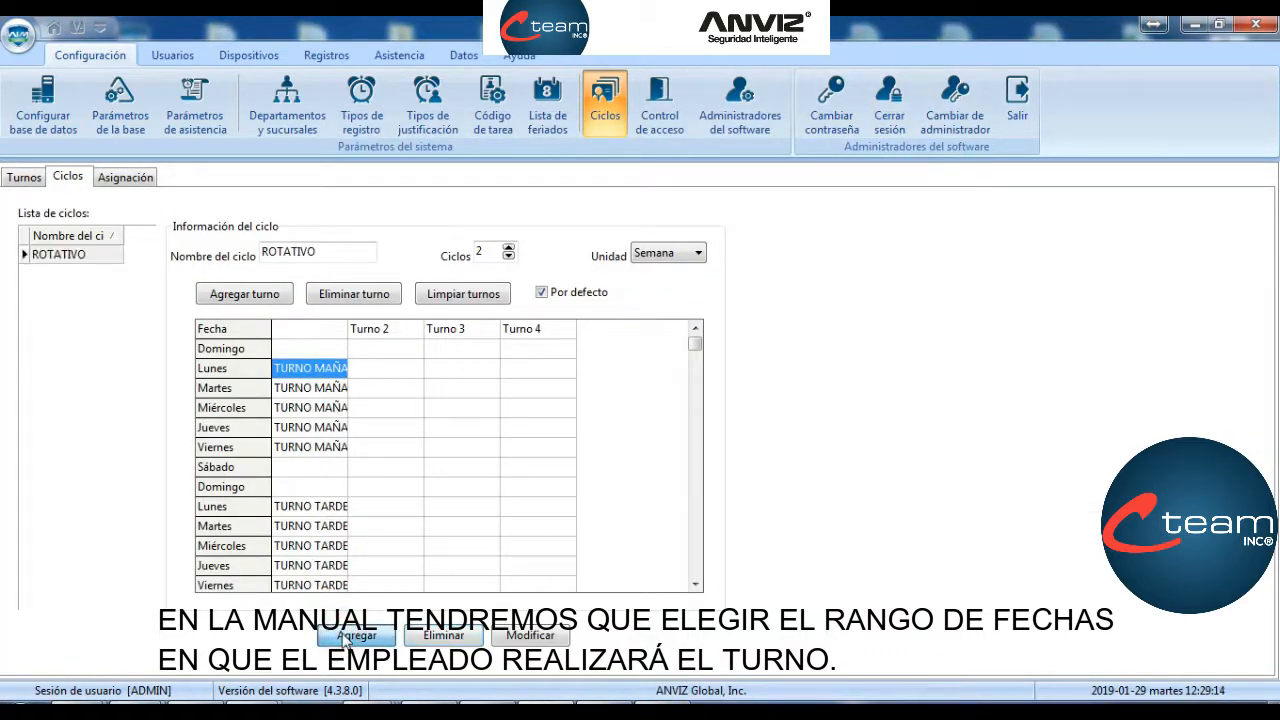
left_click(134, 177)
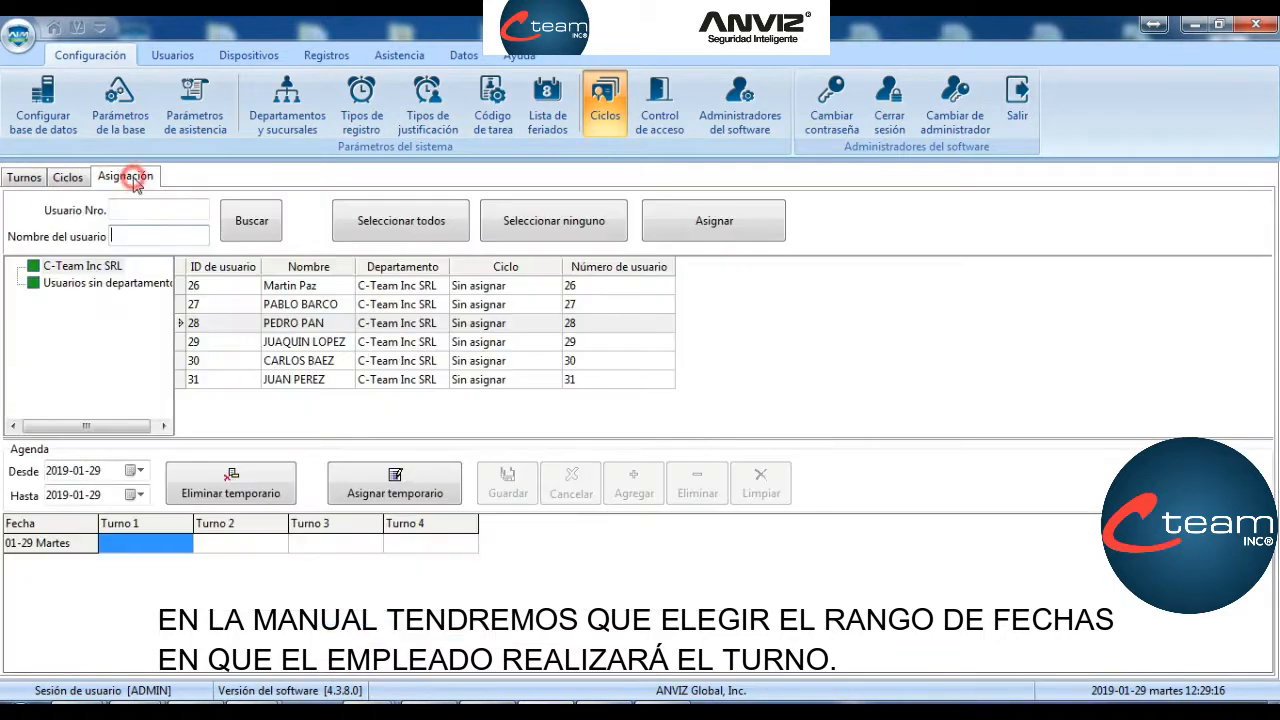
left_click(717, 228)
Step: Add the ROTATIVO cycle to the employee's schedule as a normal assignment with the end date 2020-01-31
left_click(571, 213)
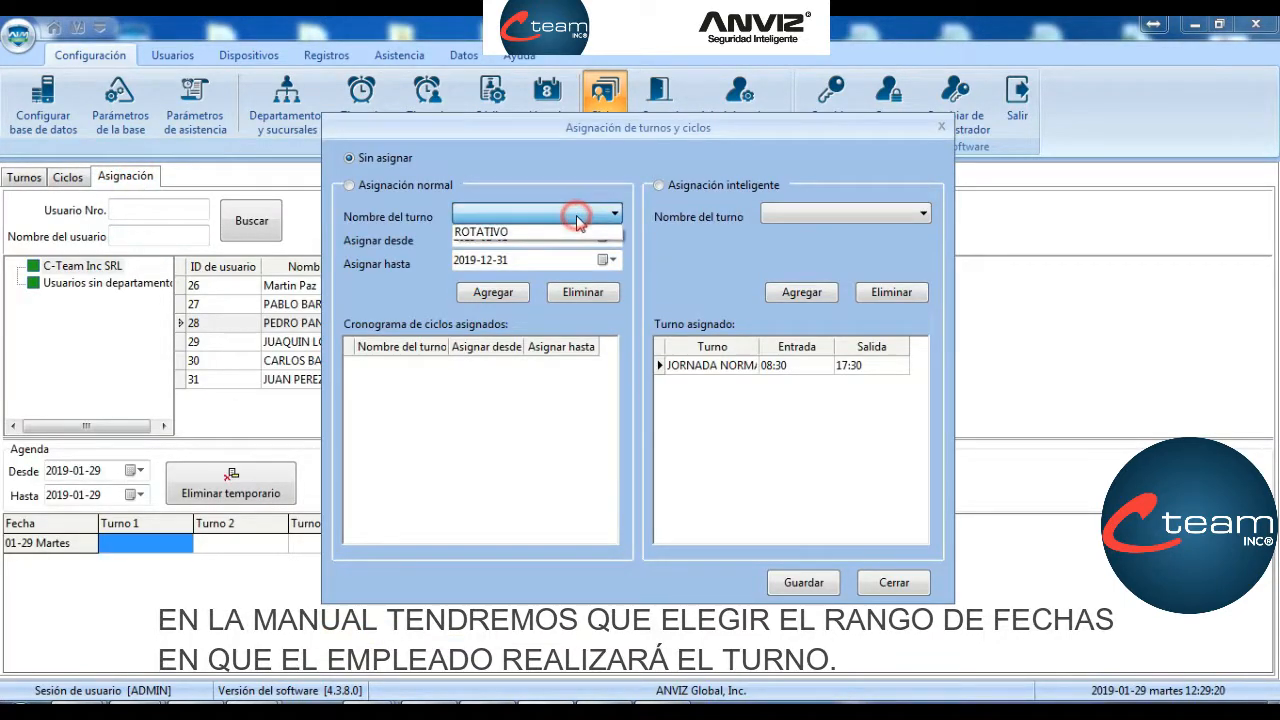
left_click(533, 230)
left_click(428, 188)
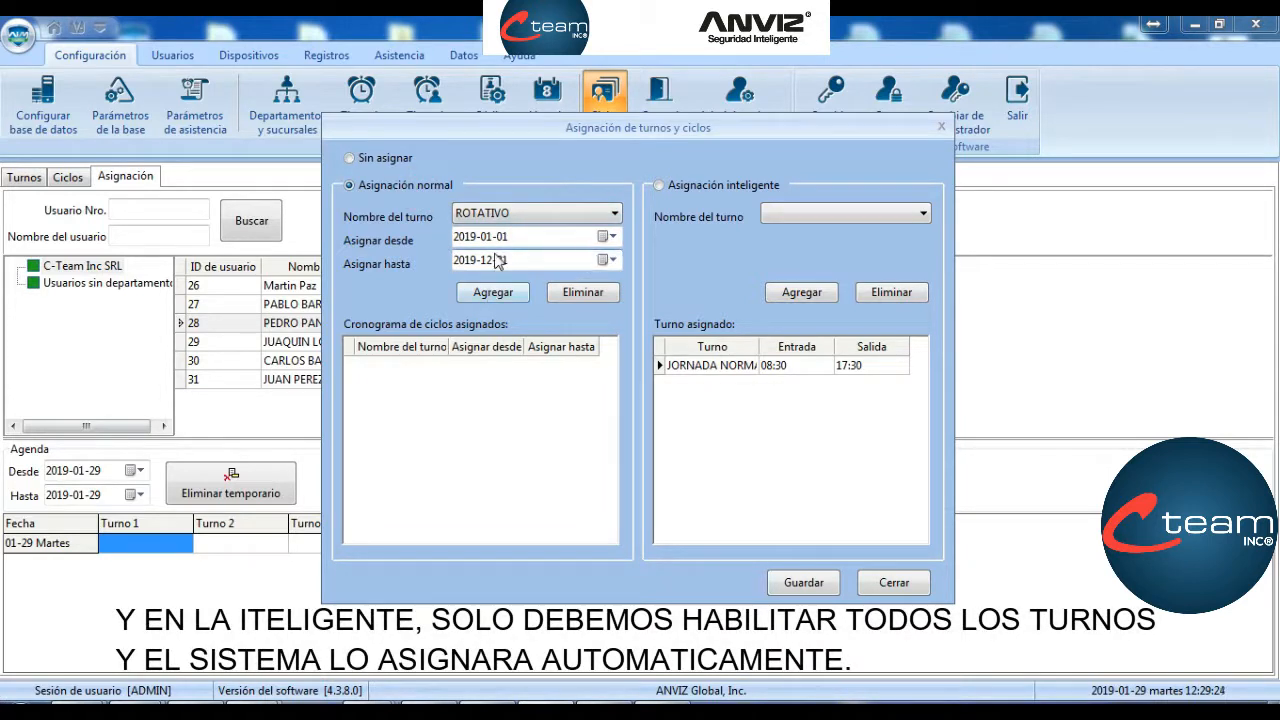
left_click(607, 260)
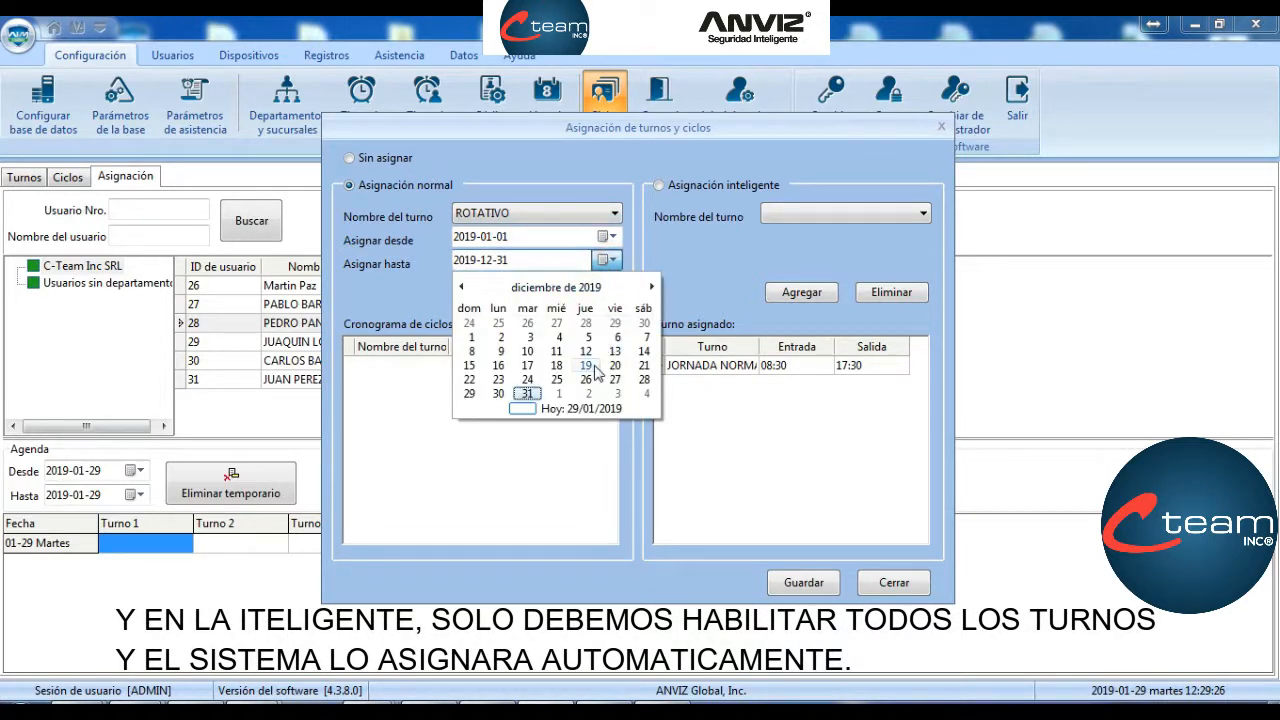
left_click(651, 287)
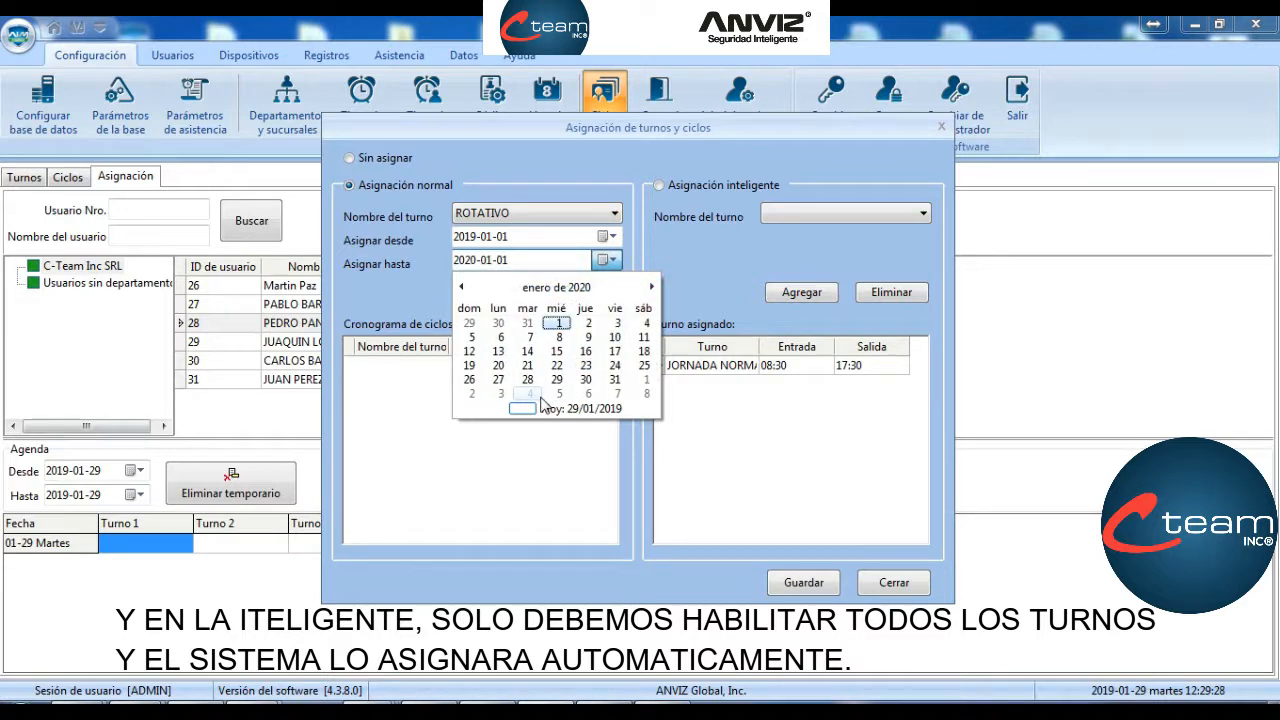
left_click(613, 381)
left_click(518, 300)
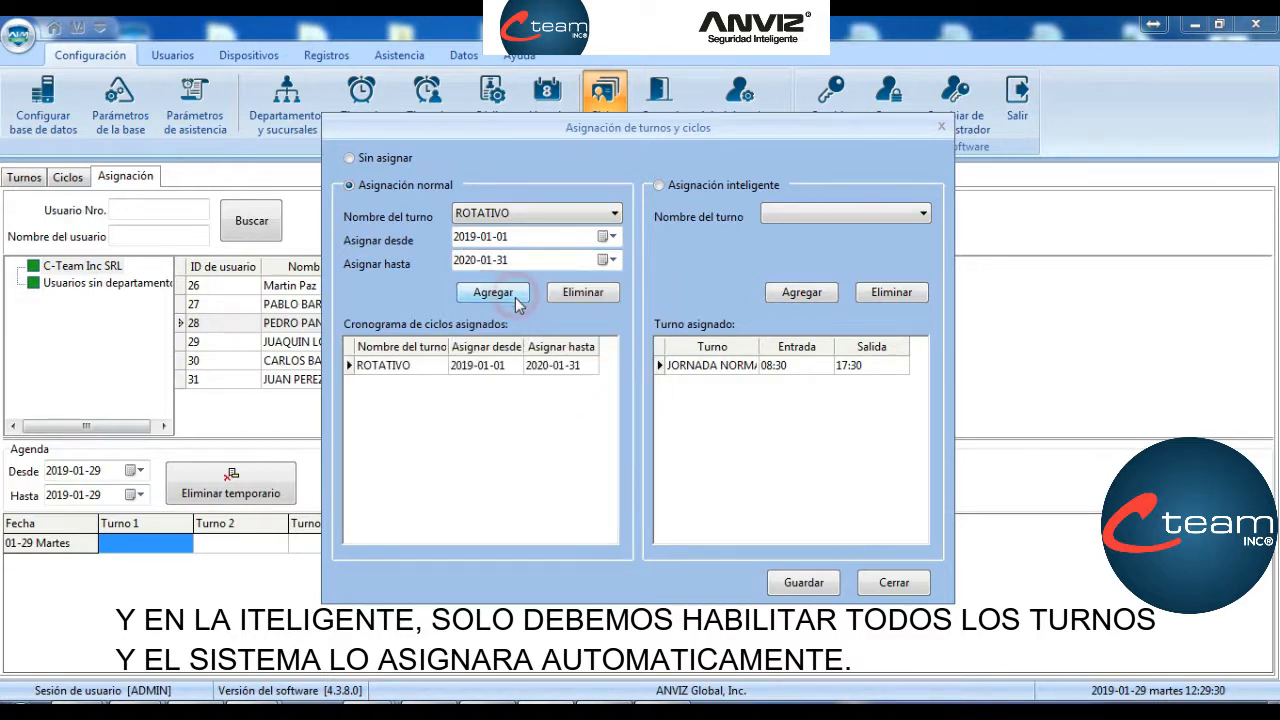
Step: Switch the employee to intelligent assignment, add TURNO MAÑANA and TURNO TARDE to the assigned shifts, and save
left_click(668, 186)
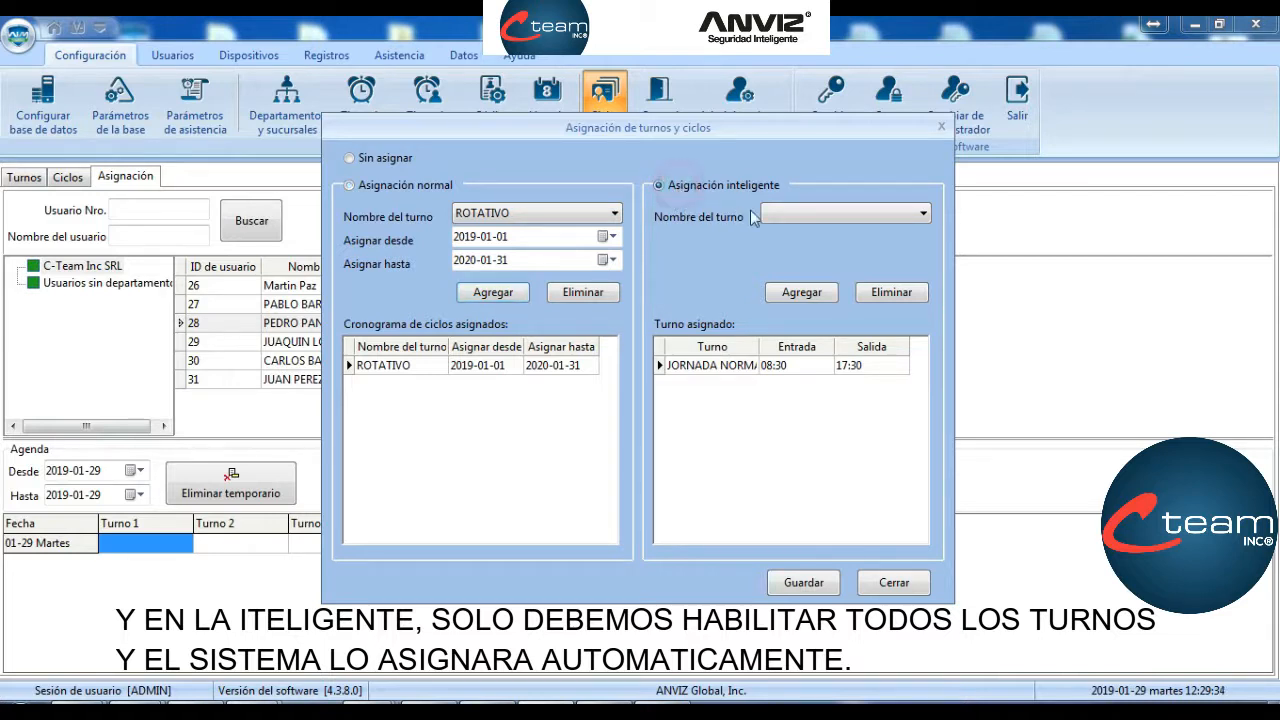
left_click(790, 214)
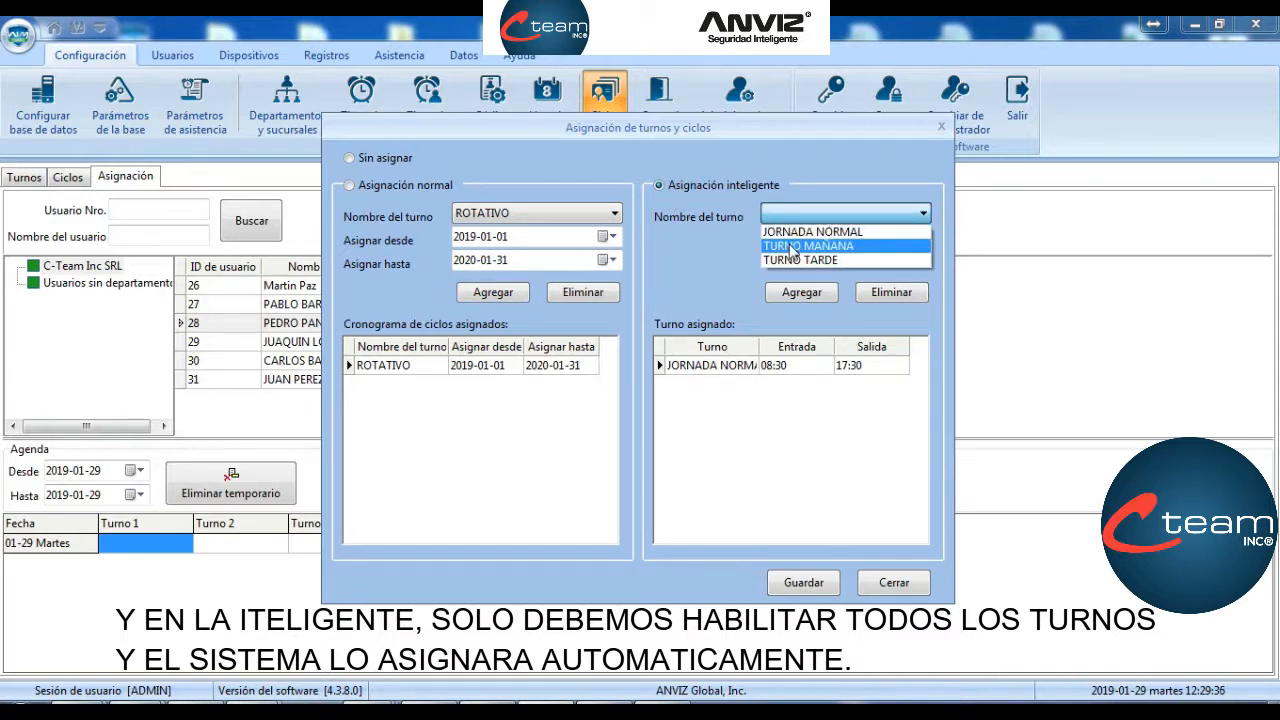
left_click(792, 248)
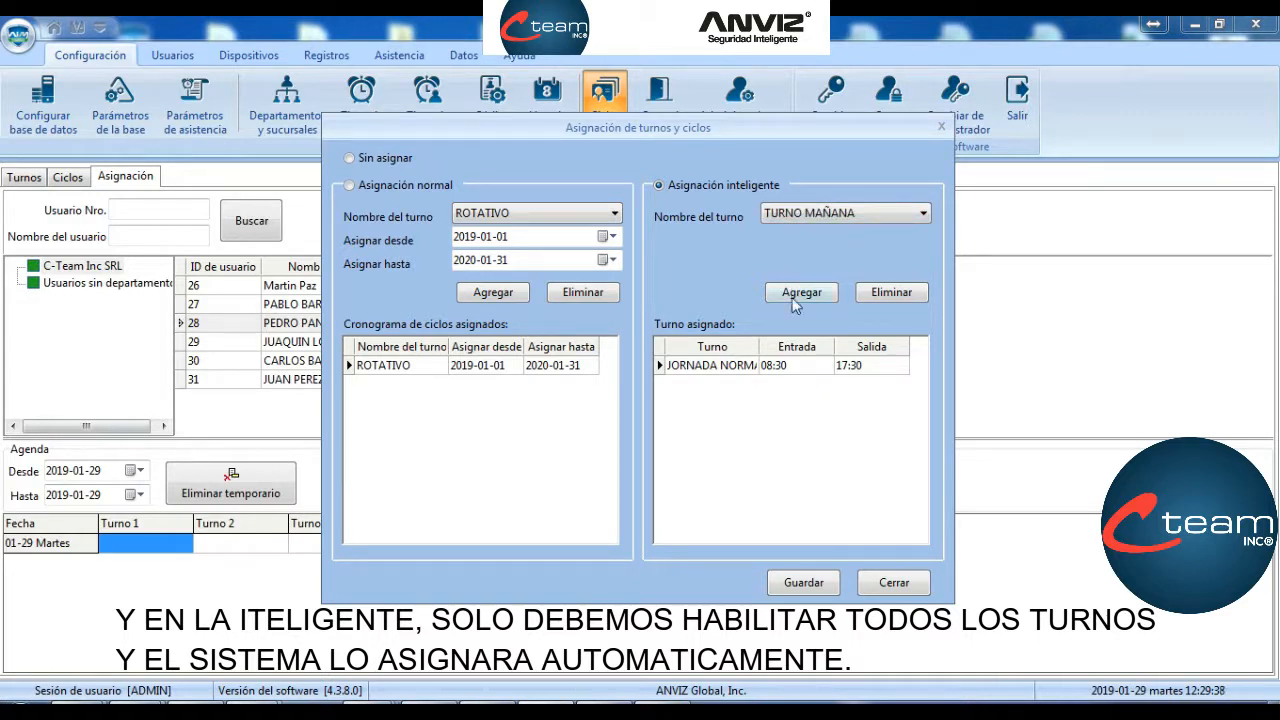
left_click(796, 294)
left_click(805, 215)
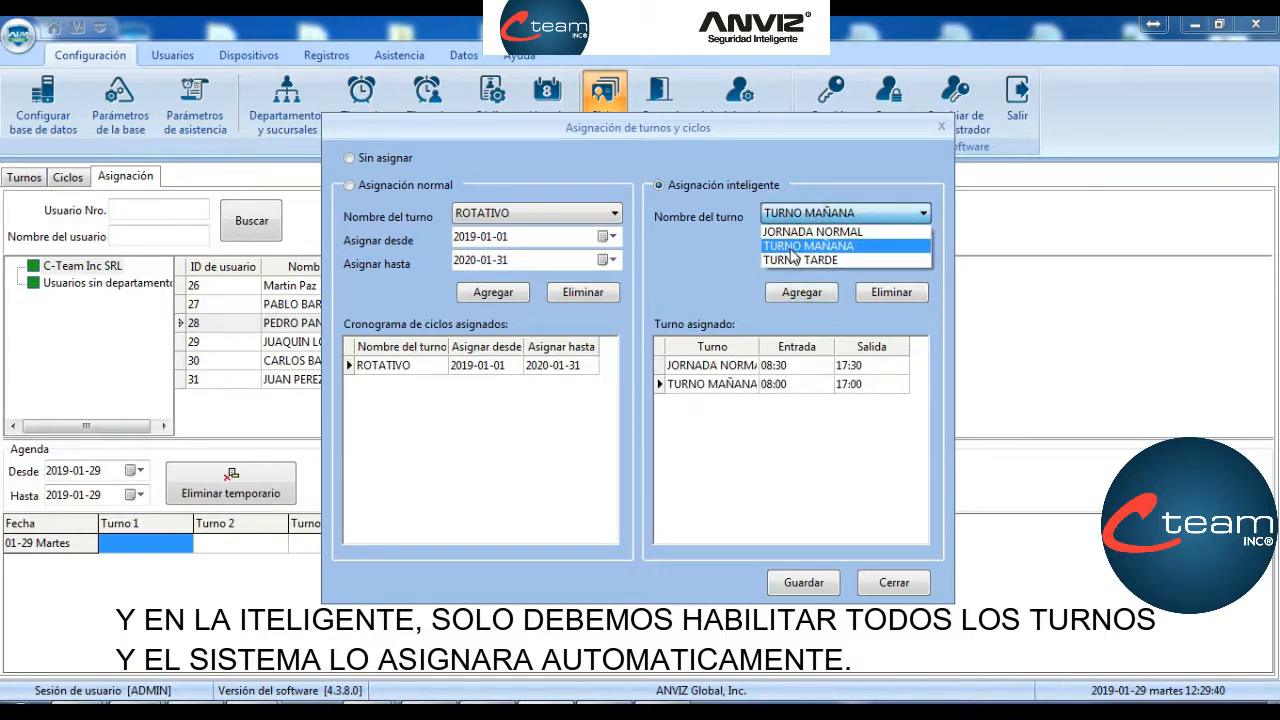
left_click(795, 263)
left_click(801, 292)
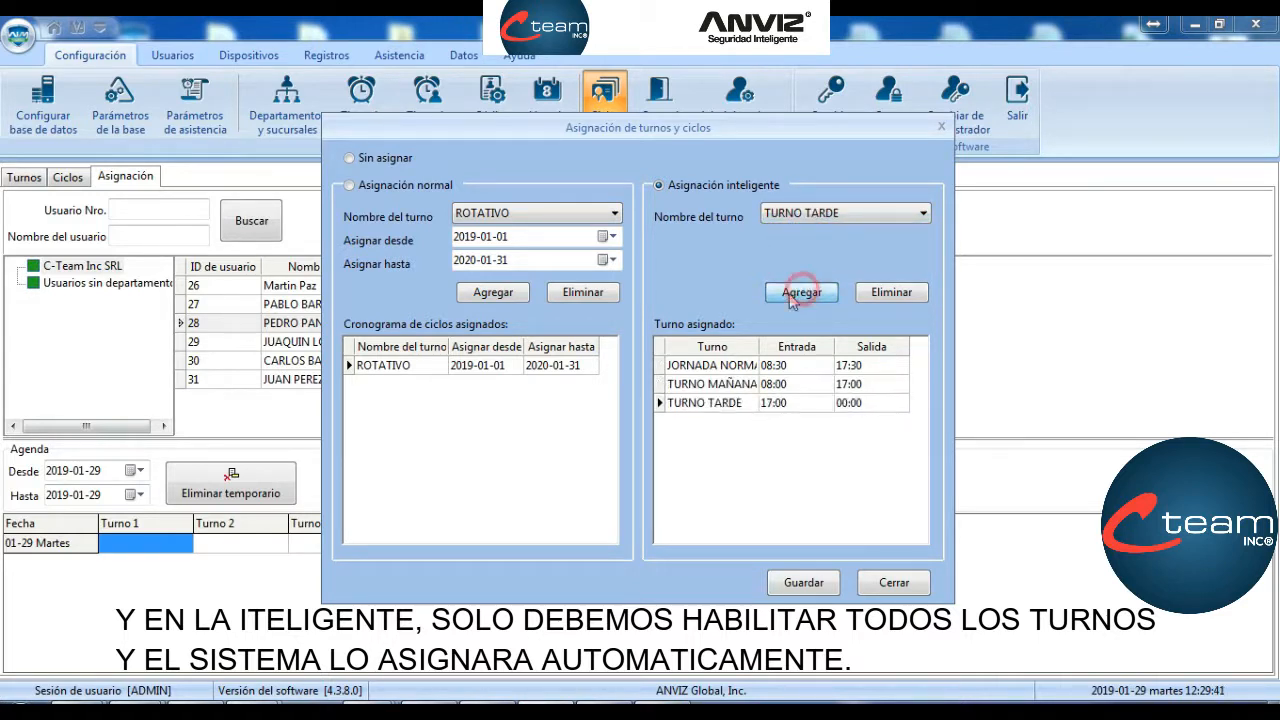
left_click(804, 583)
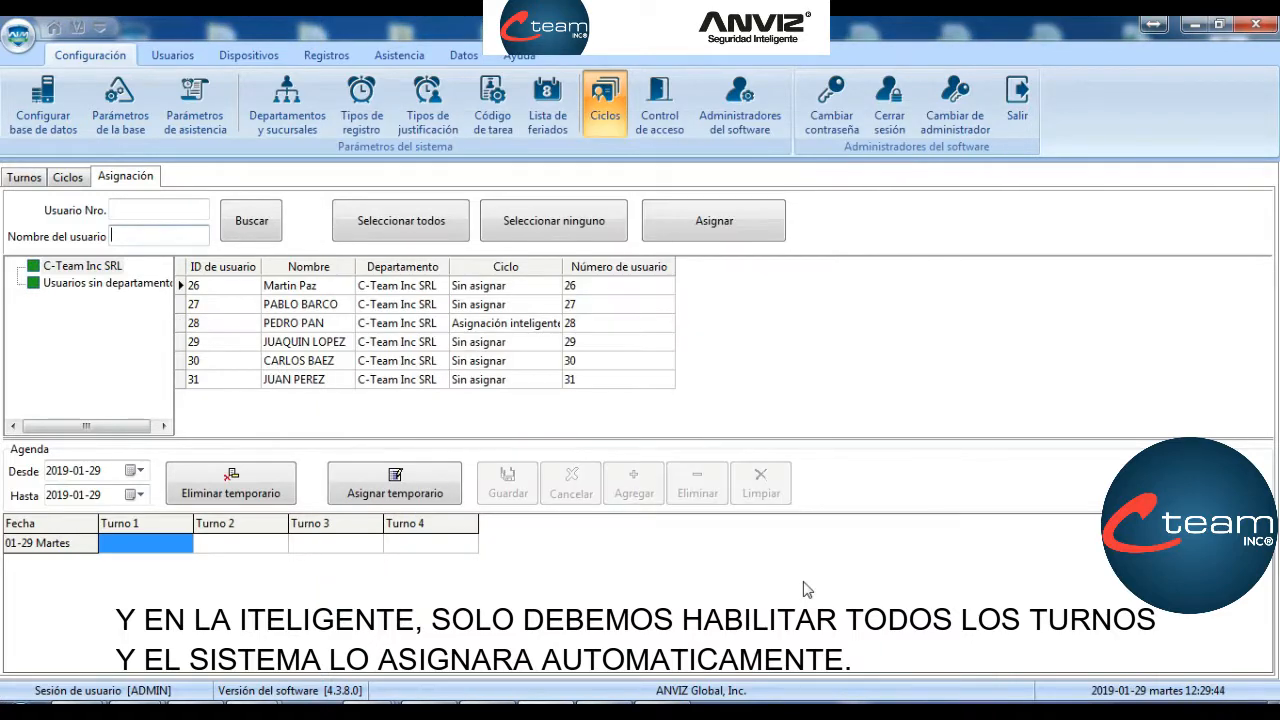
Step: Select the fourth employee in the assignment list
left_click(455, 343)
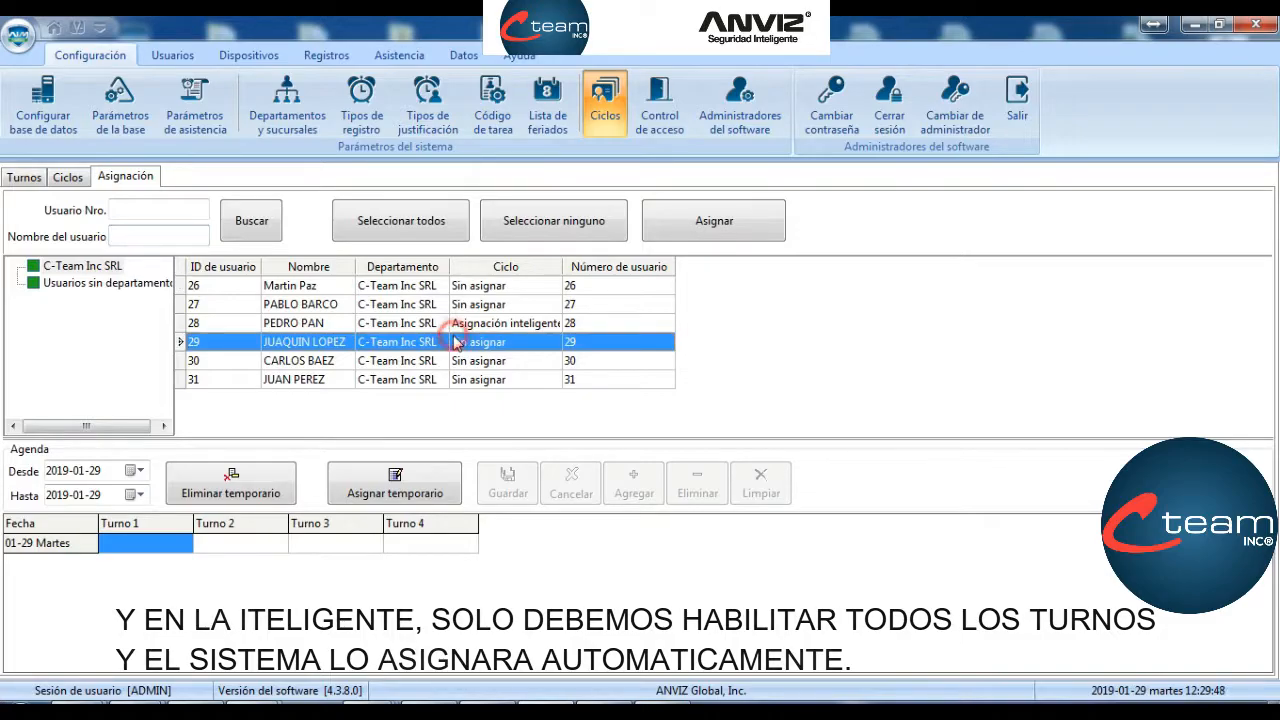